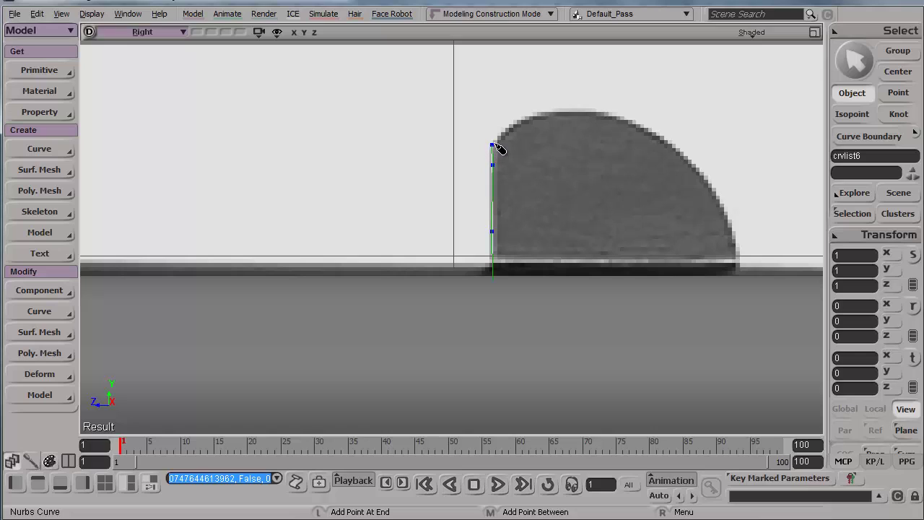
Step: Trace the rest of the NURBS curve over the sight's arched top and down its curved edge to the barrel, ending the curve
left_click(540, 120)
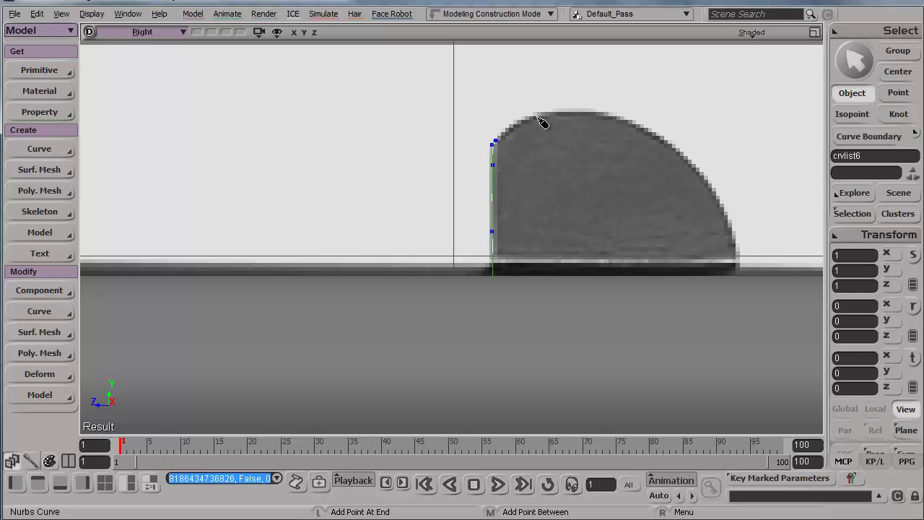
left_click(540, 119)
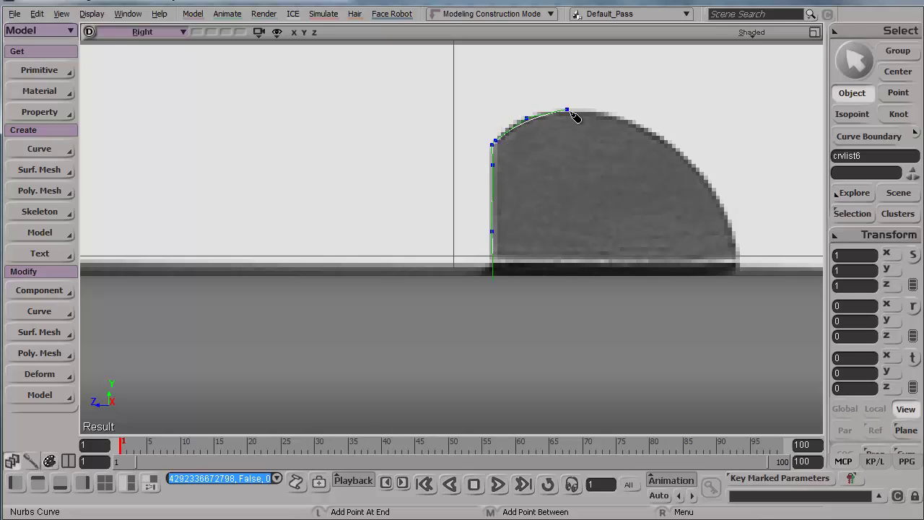
left_click(560, 113)
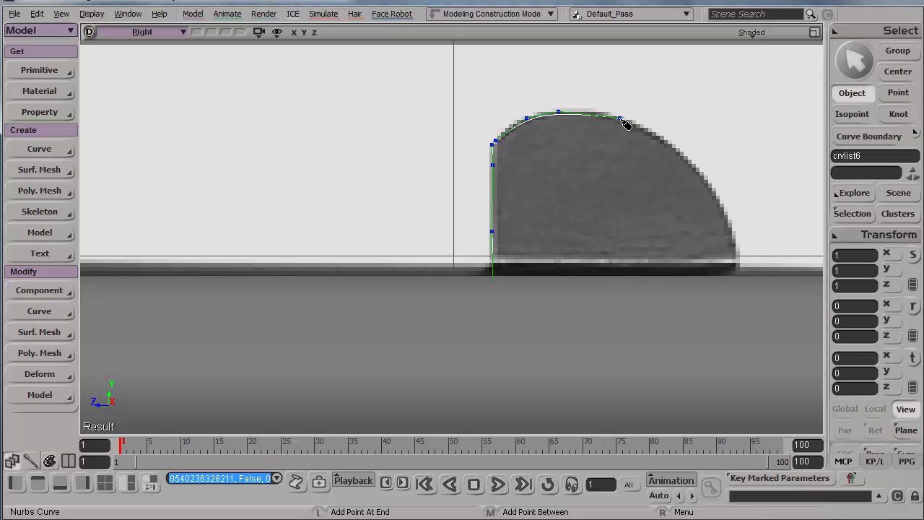
left_click(618, 116)
left_click(660, 137)
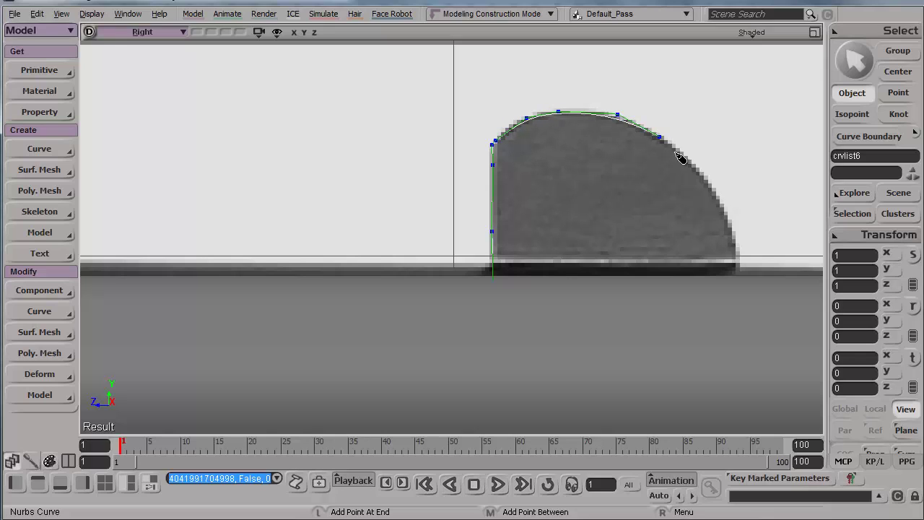
left_click(707, 179)
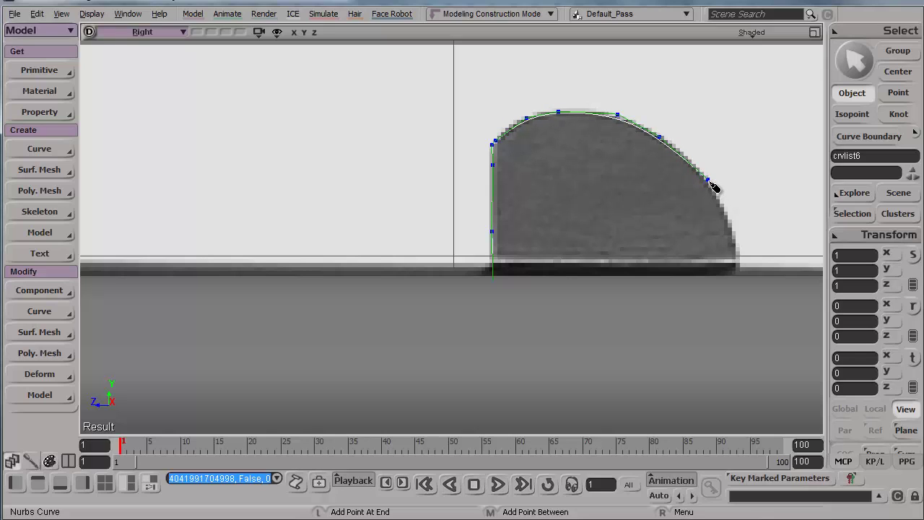
left_click(728, 220)
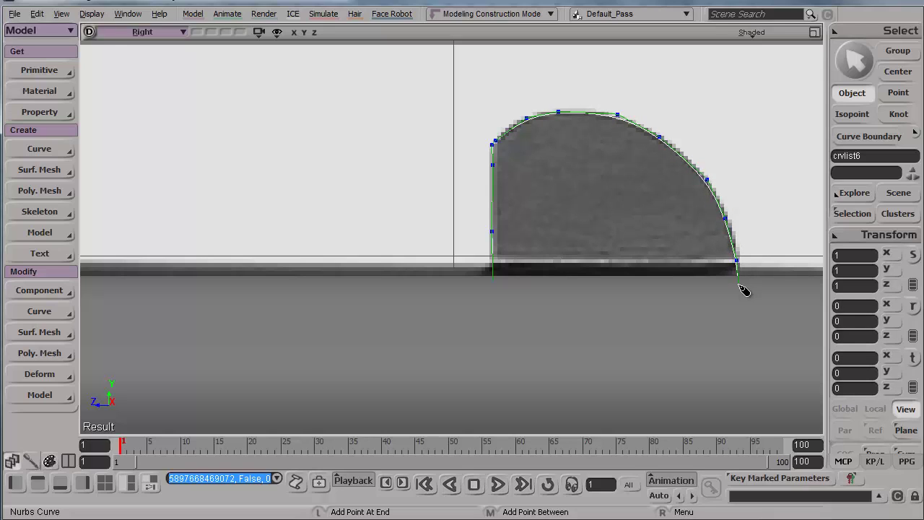
right_click(744, 290)
left_click(729, 291)
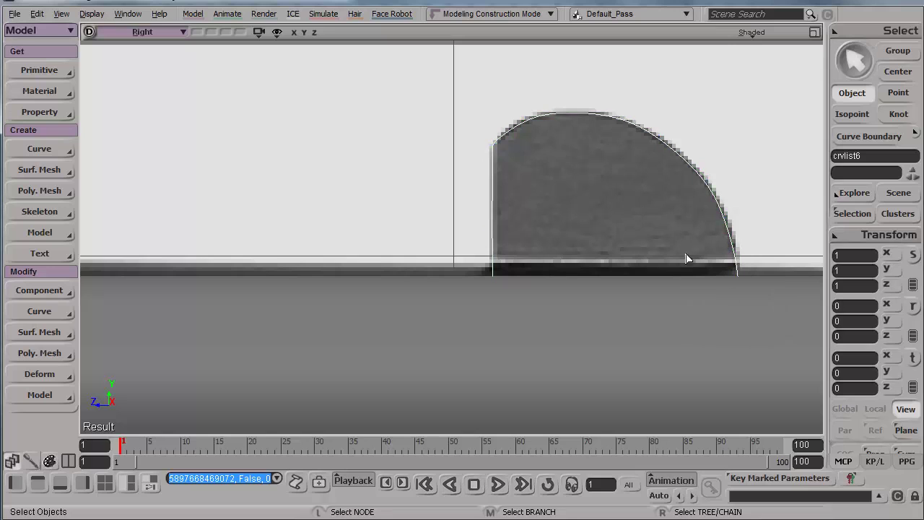
Step: Tweak the curve's knots along the vertical edge, the upper corner and the first part of the arch to match the reference outline
key("m")
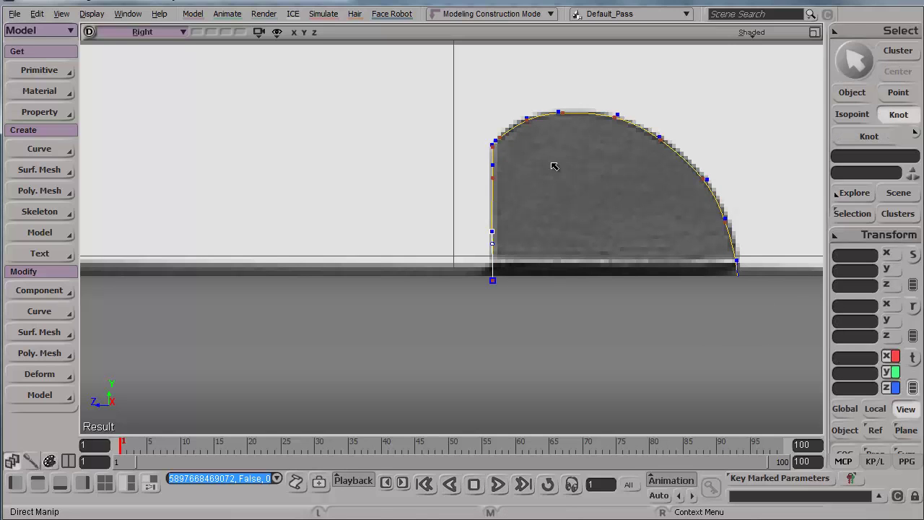
key("f")
scroll(485, 235, "down", 4)
key("s")
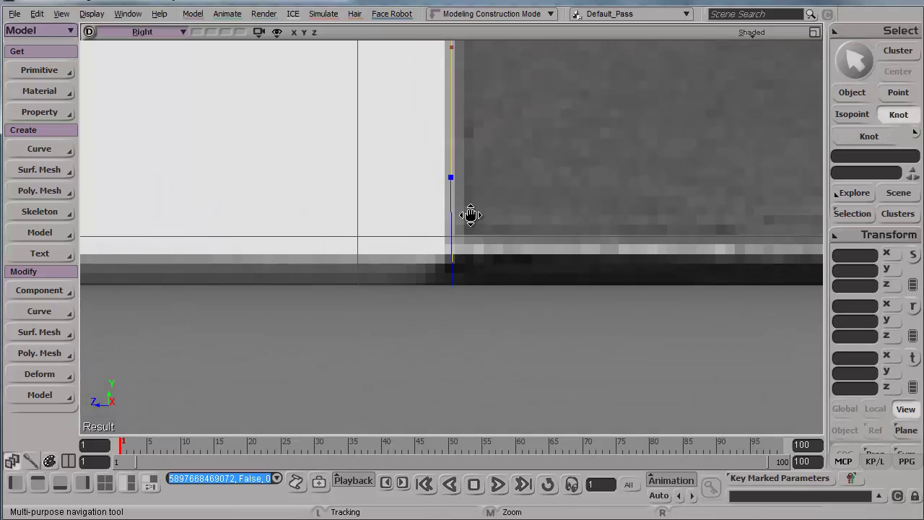
left_click_drag(471, 213, 421, 371)
left_click_drag(390, 161, 388, 165)
left_click(513, 143)
left_click_drag(481, 143, 486, 147)
left_click(325, 203)
left_click(314, 210)
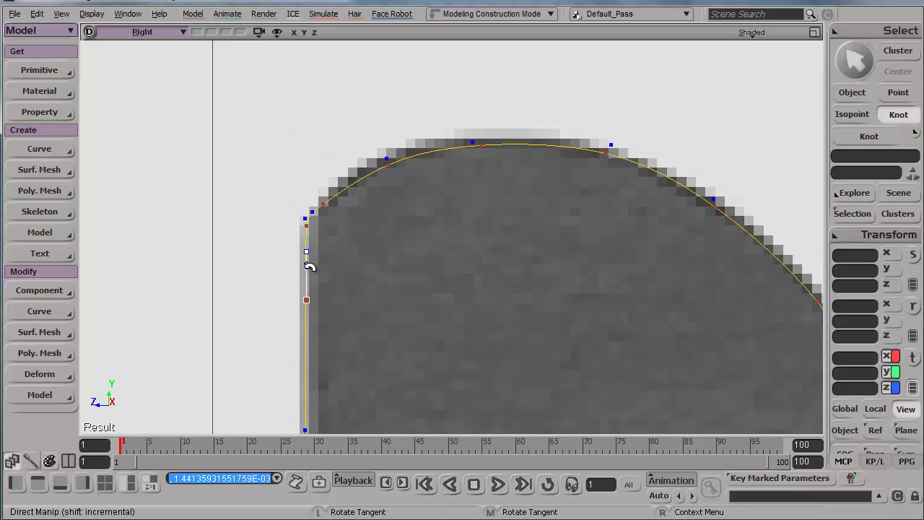
left_click(307, 263)
left_click_drag(308, 253, 310, 253)
Step: Tweak the knots on the descending side of the arch so the curve follows the sight's reference outline
key("s")
left_click_drag(538, 228, 261, 185)
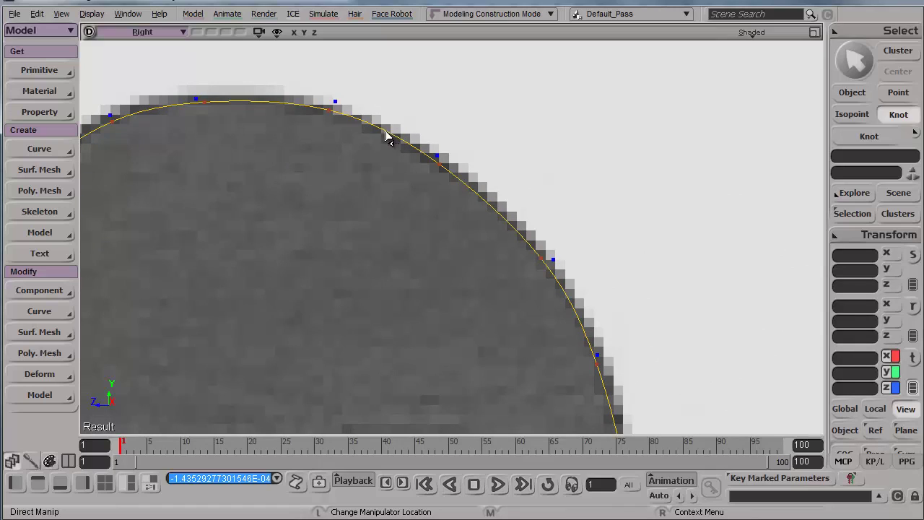
left_click(334, 116)
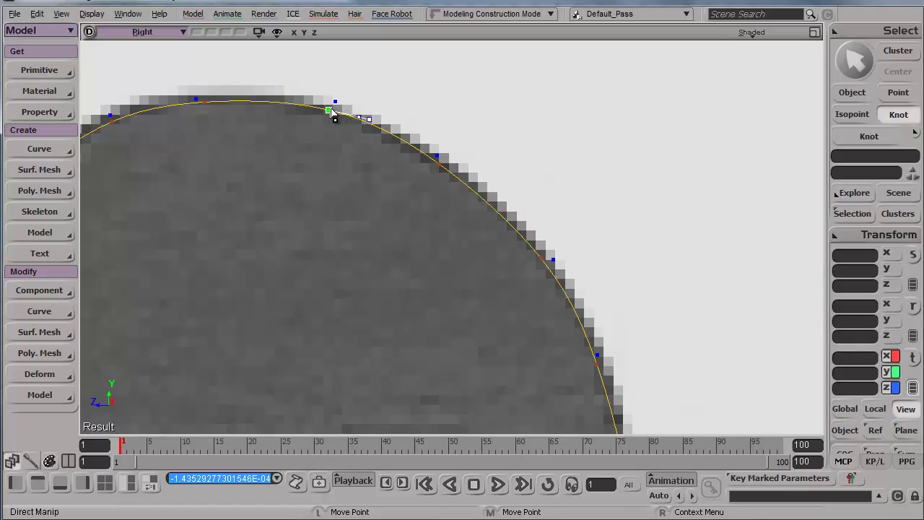
left_click(439, 169)
left_click_drag(439, 167, 442, 166)
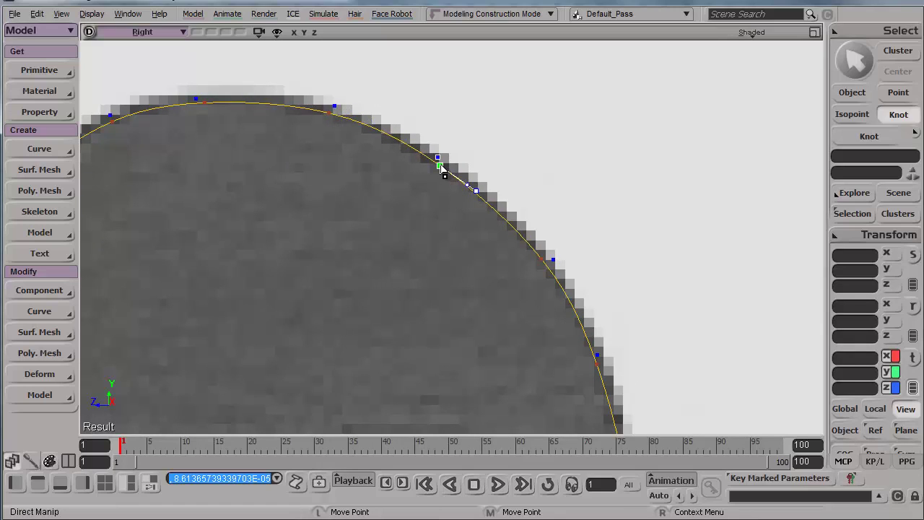
key("space")
scroll(592, 253, "down", 3)
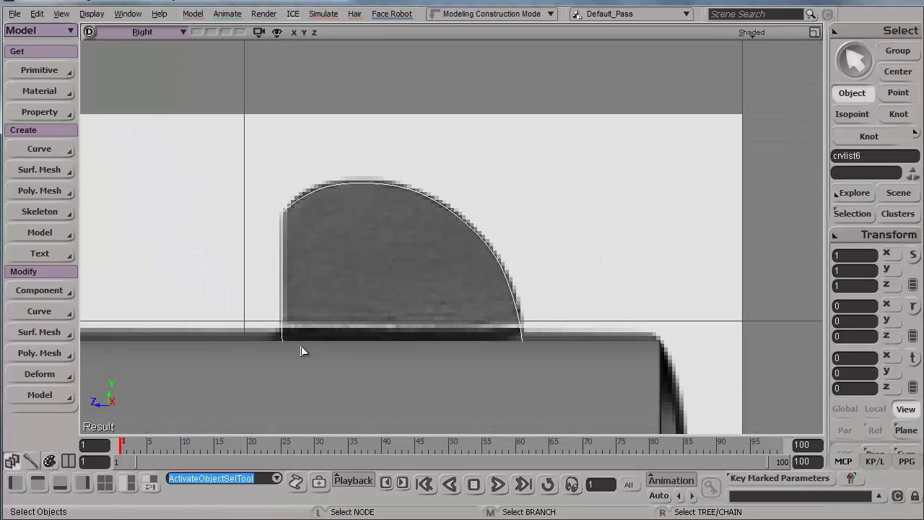
Step: Examine the sight curve's lower end point and its placement relative to the barrel in the side and camera views
key("t")
left_click_drag(298, 330, 257, 364)
key("f")
scroll(369, 330, "down", 3)
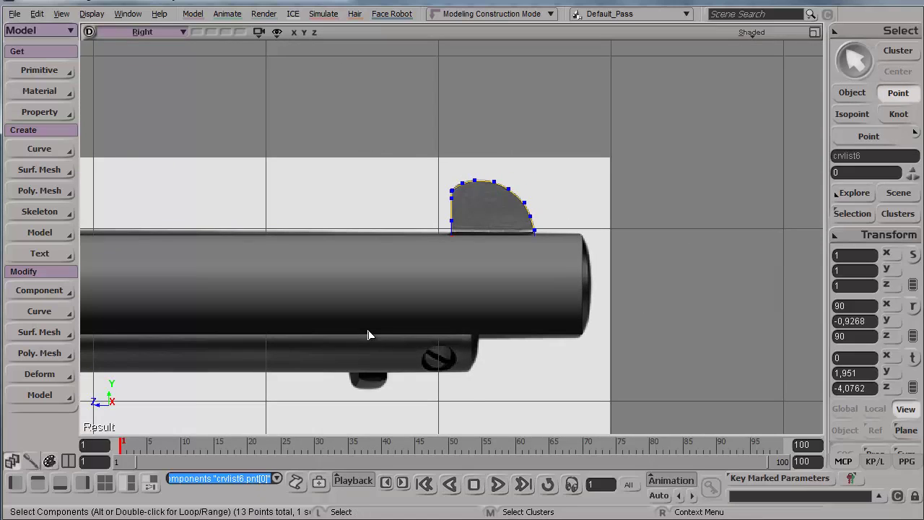
key("space")
right_click(814, 32)
left_click(814, 32)
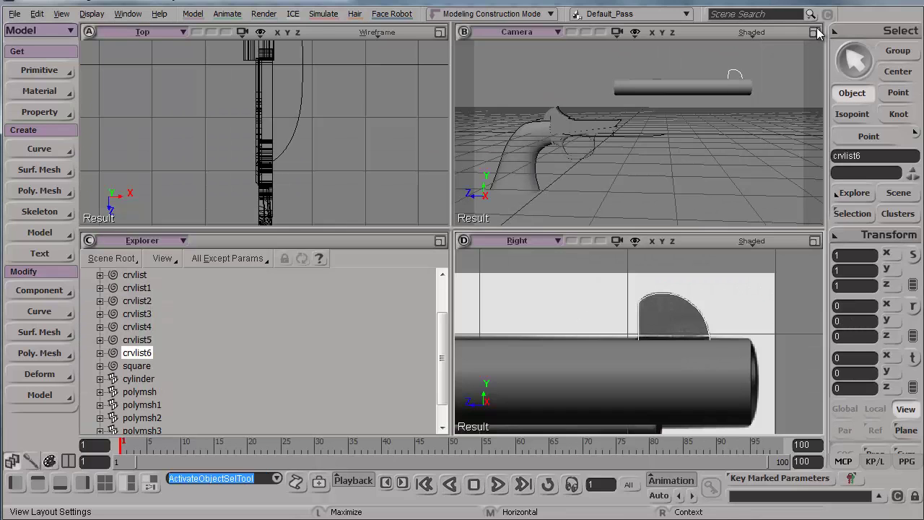
key("f")
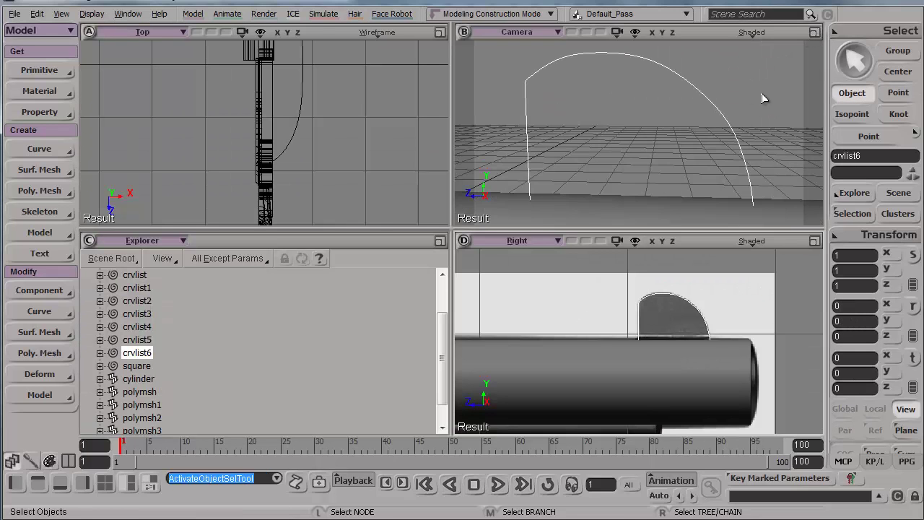
key("s")
right_click_drag(760, 109, 687, 145)
scroll(689, 150, "down", 1)
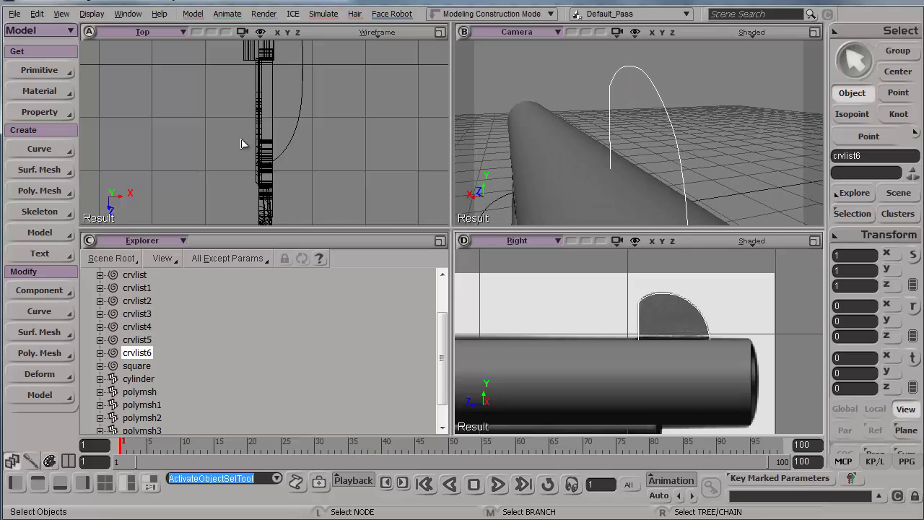
scroll(245, 147, "down", 6)
key("s")
right_click_drag(729, 89, 672, 115)
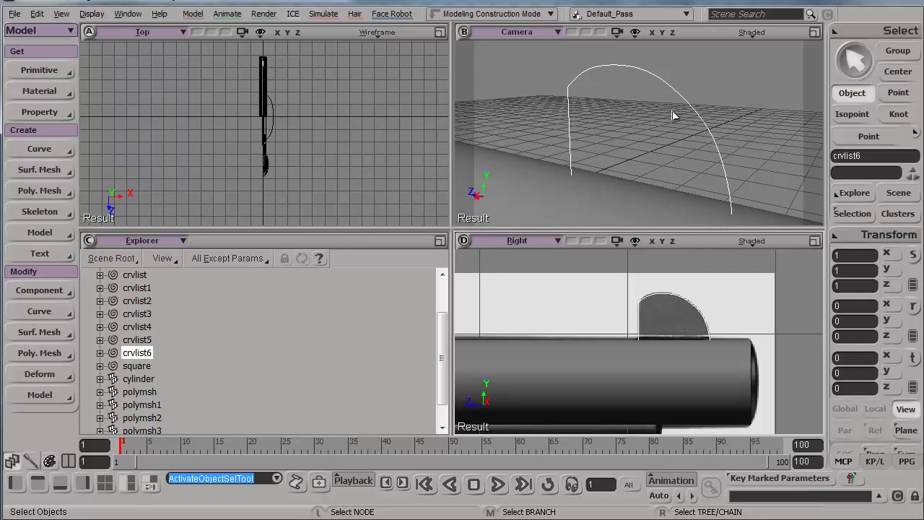
left_click(815, 31)
key("s")
scroll(450, 244, "down", 5)
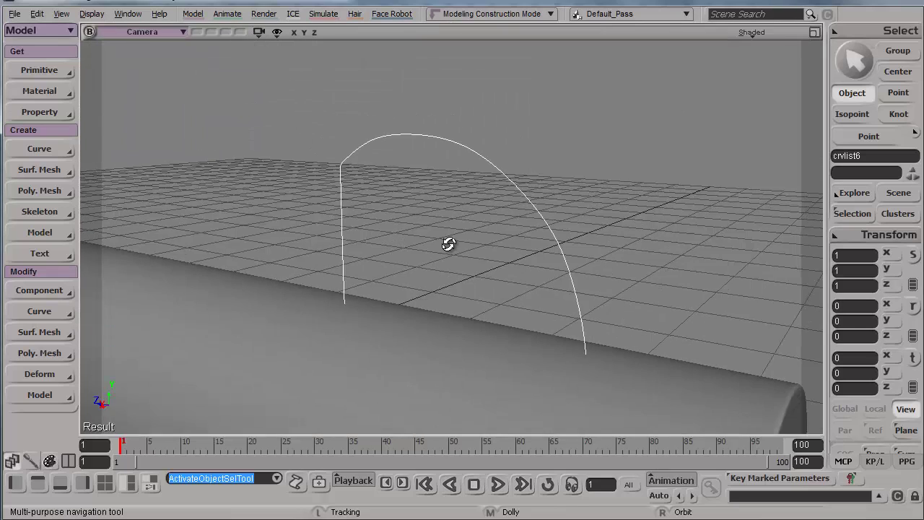
right_click_drag(423, 243, 383, 247)
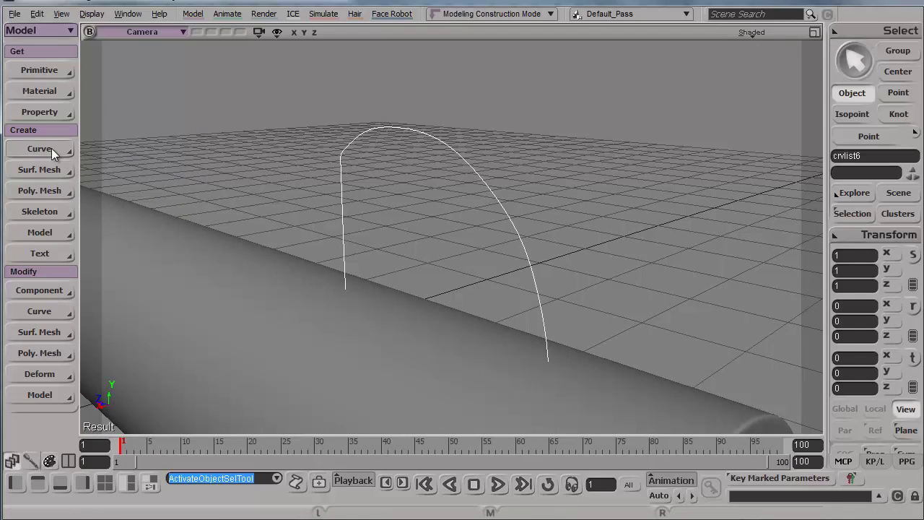
Step: Try to convert the open sight curve to a polygon mesh with Curves To Mesh, and undo it
left_click(37, 190)
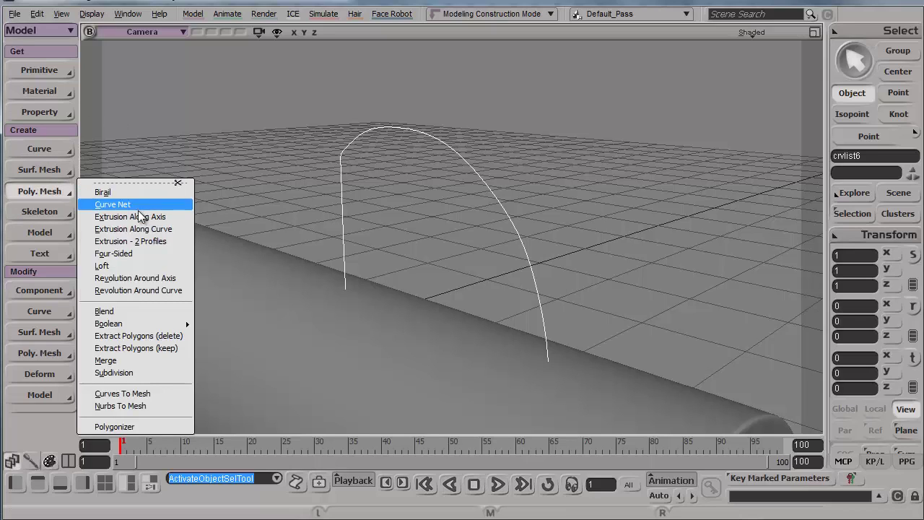
left_click(149, 393)
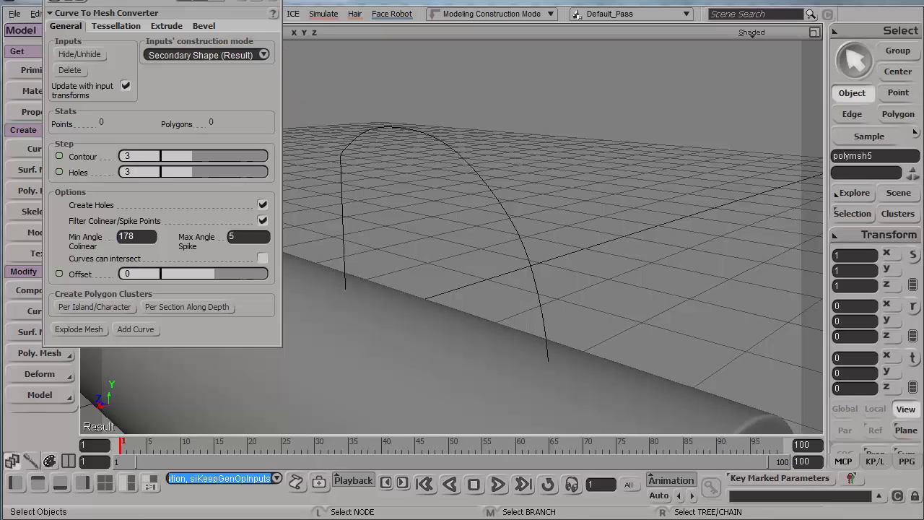
key("ctrl+z")
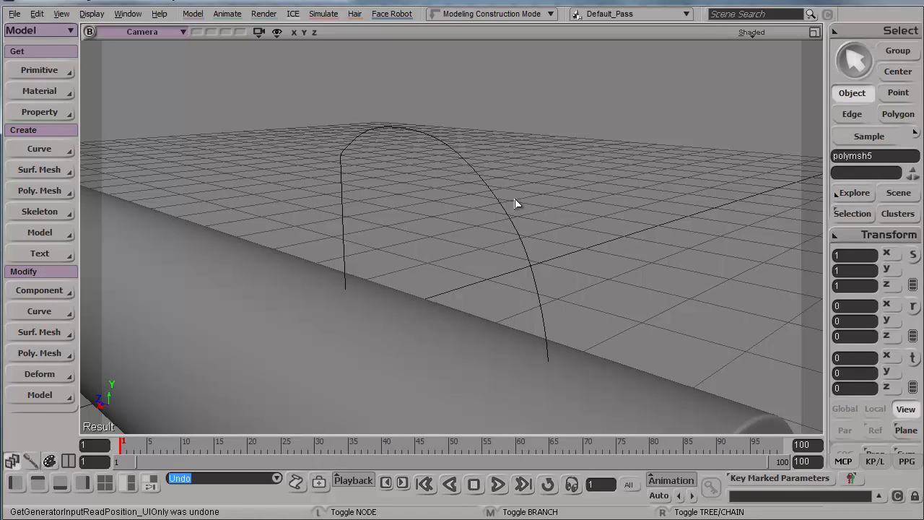
Step: Examine the open bottom of the sight curve in the side view and around the barrel in the camera view
left_click(814, 33)
key("f")
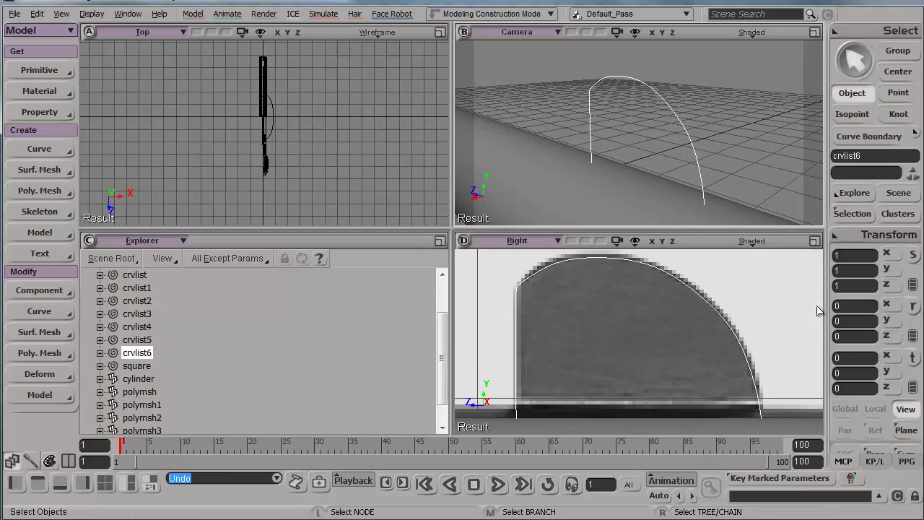
left_click(814, 241)
scroll(535, 301, "down", 1)
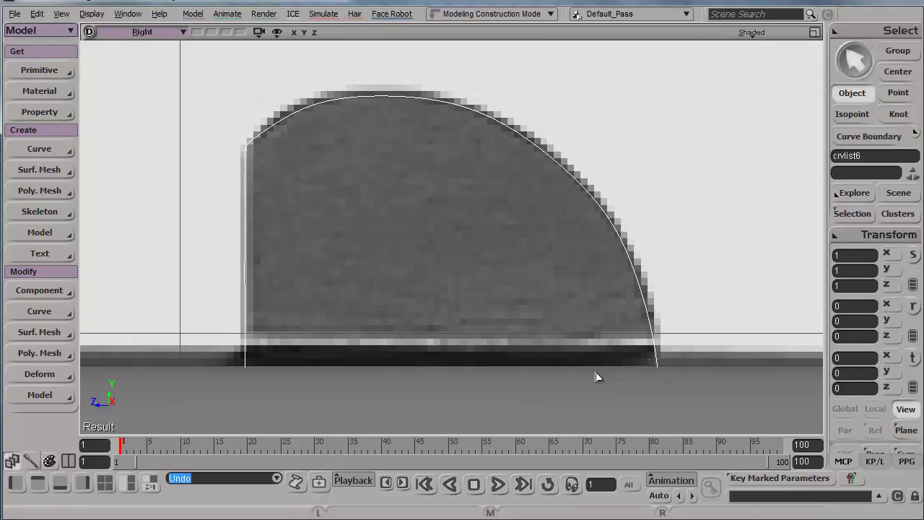
left_click(814, 34)
scroll(703, 143, "down", 2)
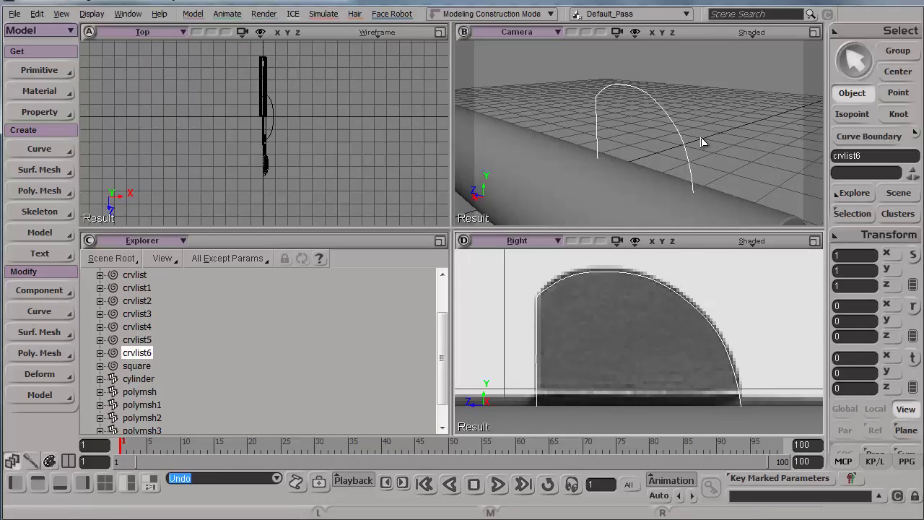
key("s")
right_click_drag(680, 163, 706, 172)
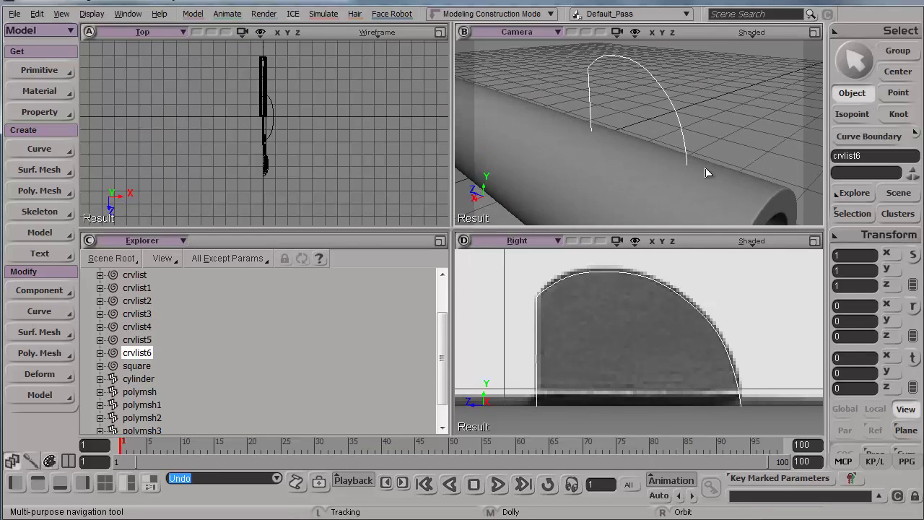
key("Escape")
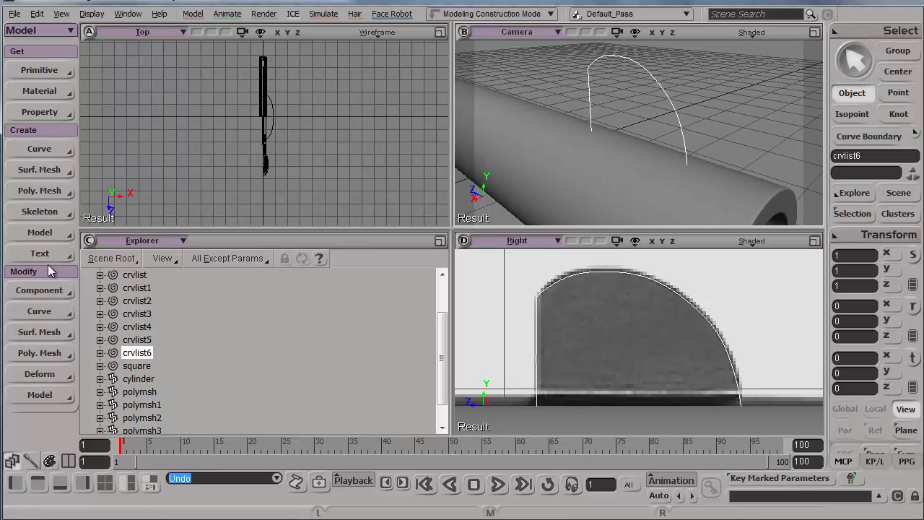
Step: Apply Open/Close to the sight curve with the curve-editing commands kept in a floating window, and inspect its shape around the barrel
left_click(38, 312)
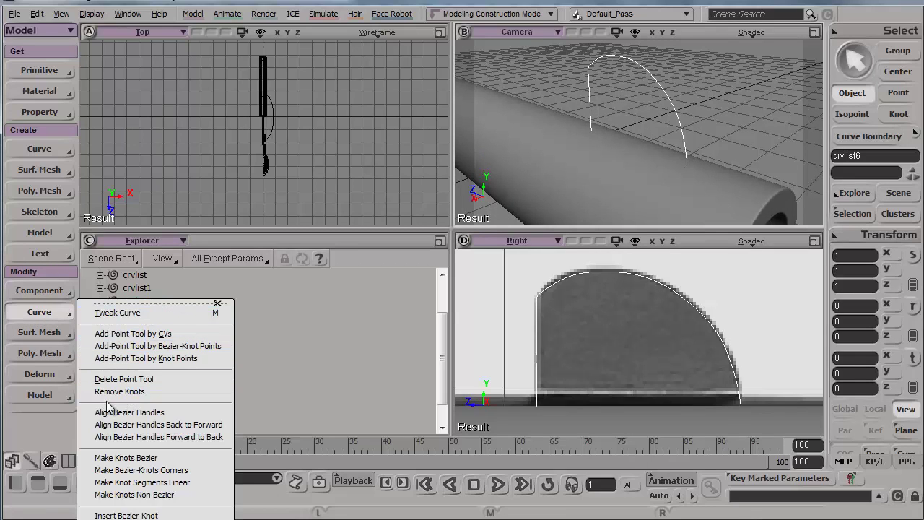
left_click(99, 302)
left_click_drag(109, 290, 136, 75)
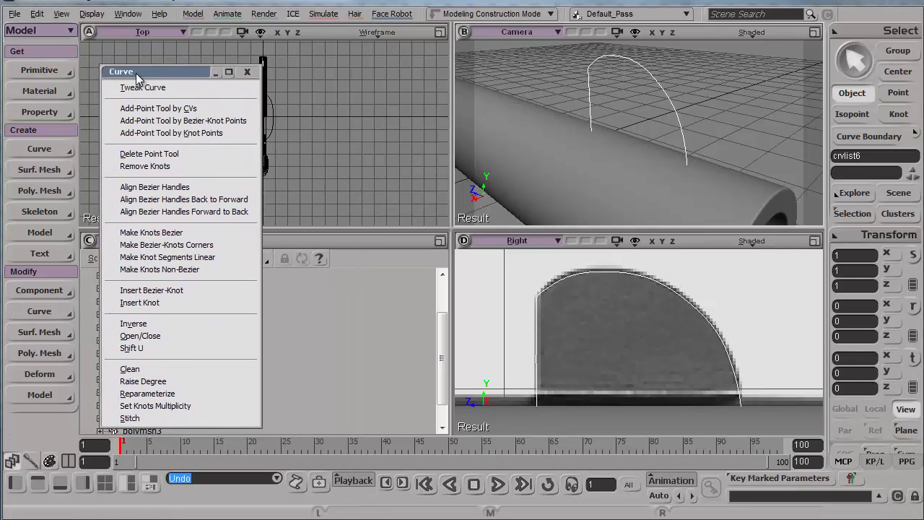
left_click(147, 337)
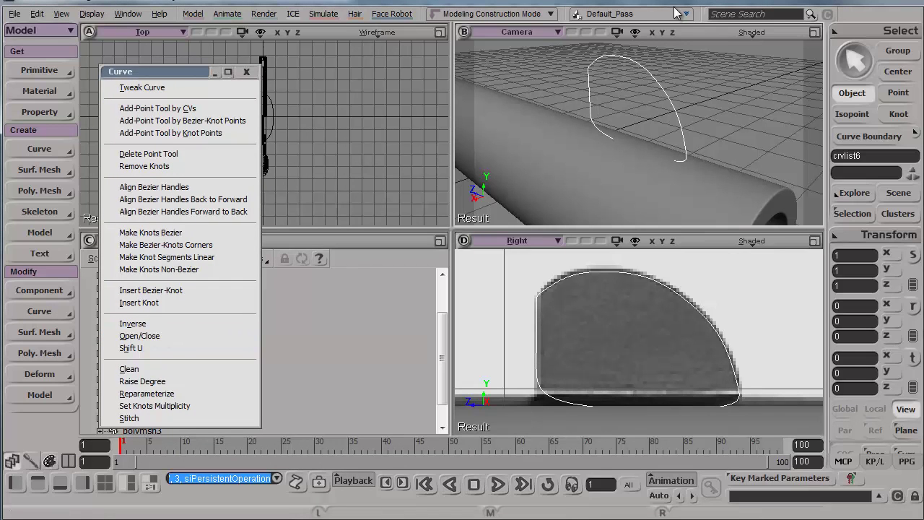
left_click(815, 32)
key("f")
key("s")
right_click_drag(465, 247, 427, 283)
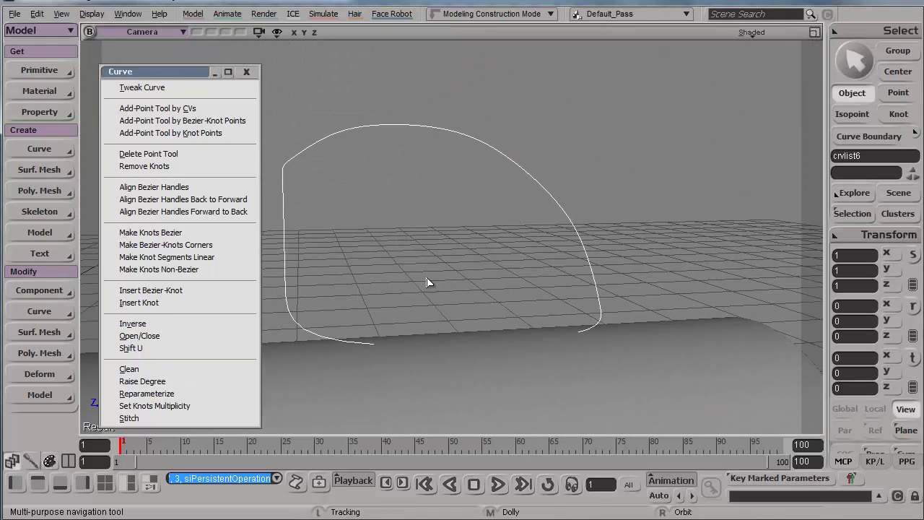
key("space")
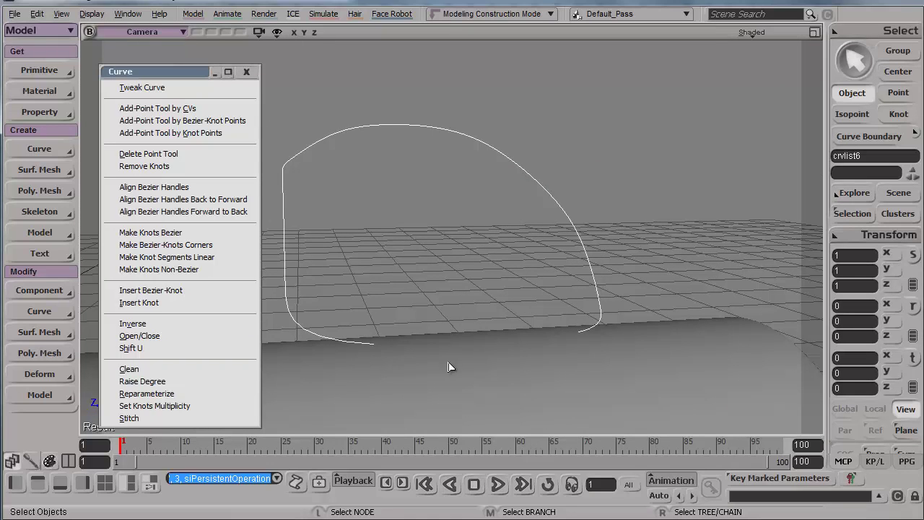
left_click(814, 31)
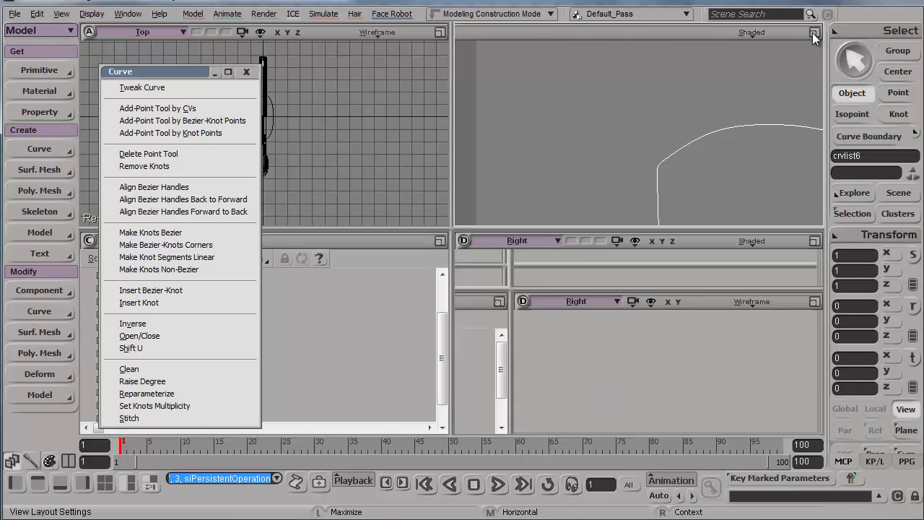
Step: Move the sight curve's bottom knot to the lower rear corner of the sight with Tweak Curve, and adjust its tangent handle
left_click(815, 244)
key("s")
left_click_drag(371, 339, 421, 299)
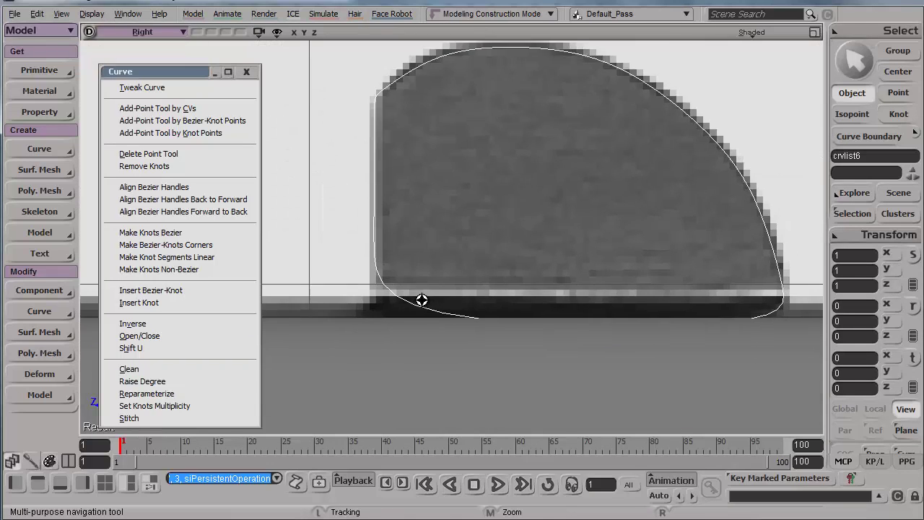
key("m")
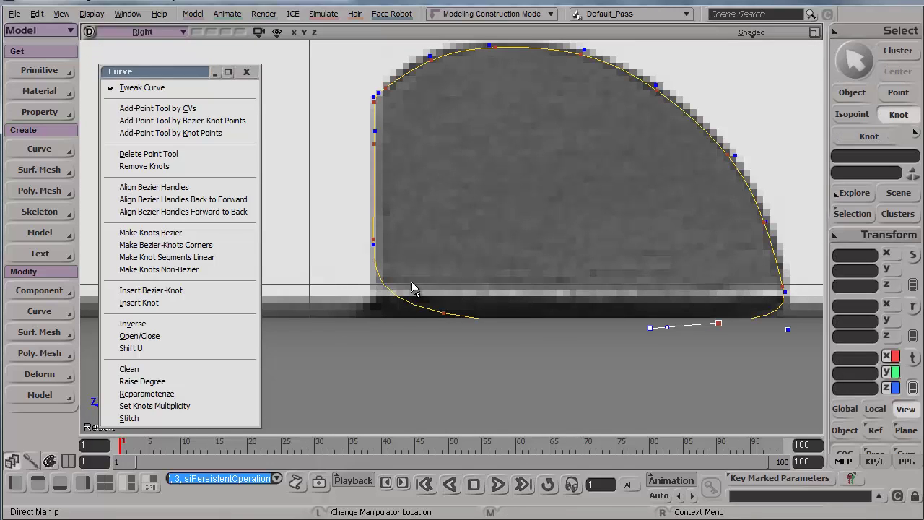
left_click(443, 315)
left_click_drag(446, 318, 391, 322)
left_click_drag(327, 307, 350, 315)
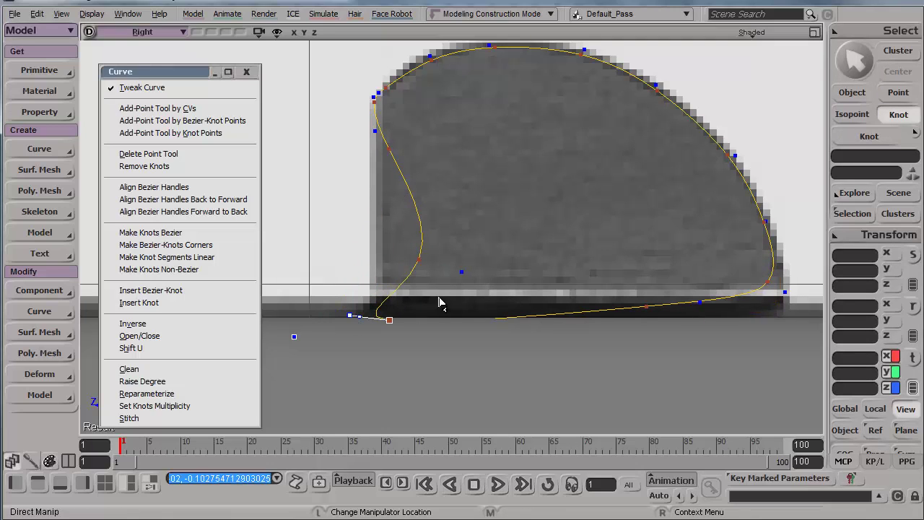
Step: Reposition the knots and tangent handles along the curve's straight rear side to follow the sight's vertical edge
left_click(419, 260)
left_click_drag(418, 260, 385, 258)
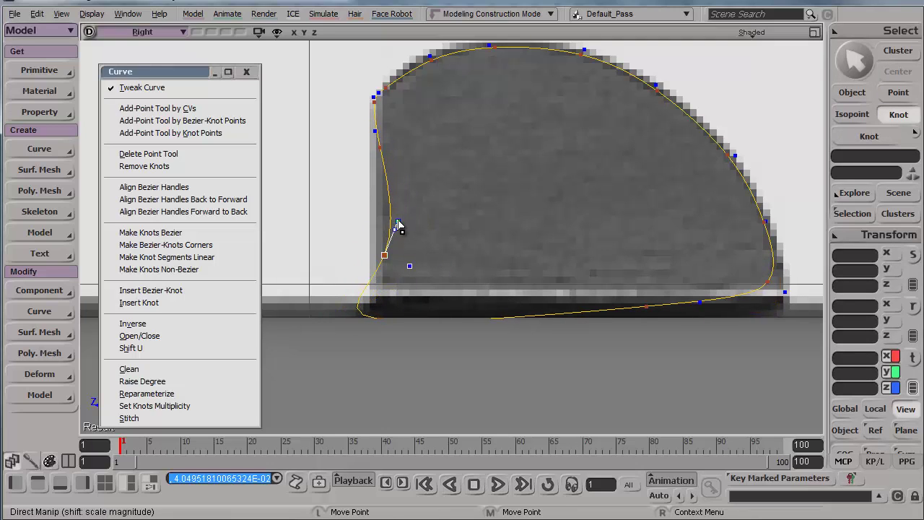
left_click_drag(398, 221, 384, 220)
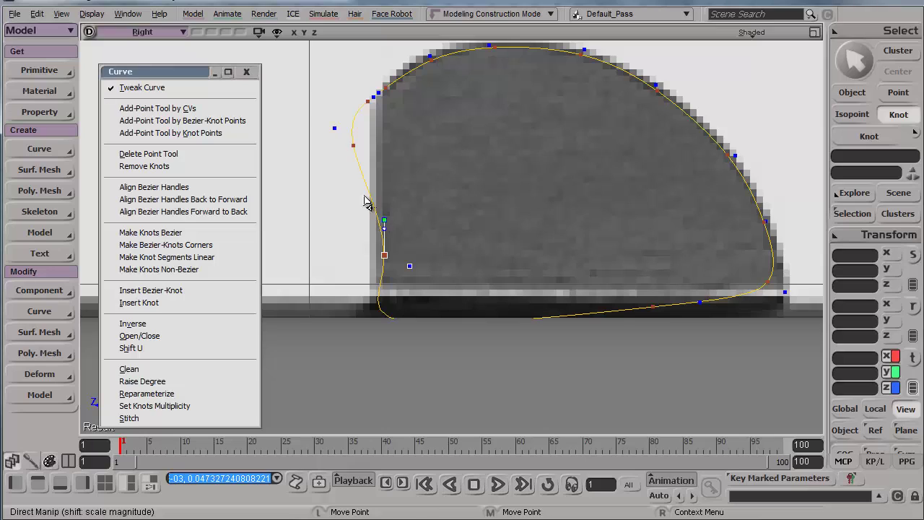
left_click(354, 149)
left_click_drag(355, 149, 374, 154)
left_click_drag(411, 268, 385, 270)
left_click_drag(379, 229, 382, 230)
left_click(374, 258)
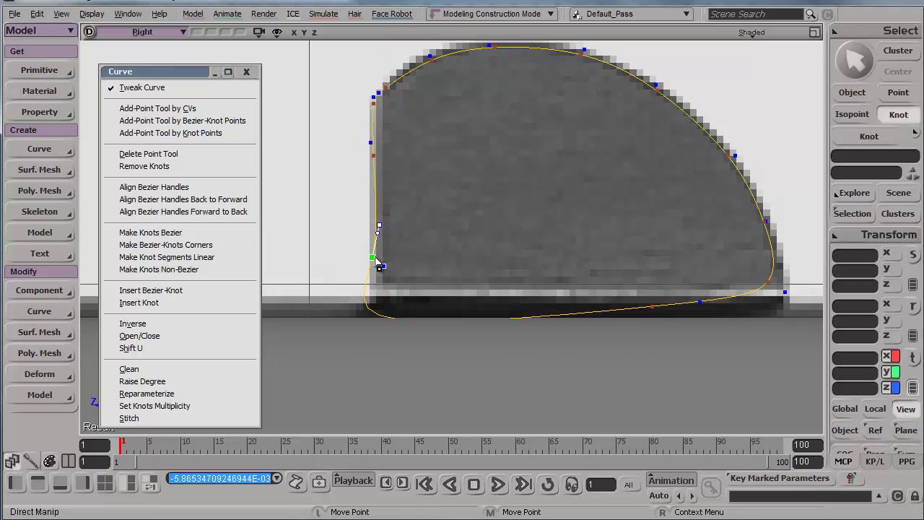
Step: Insert a knot at the curve's lower rear corner, move it onto the sight's corner, and realign the rear edge
left_click(399, 319)
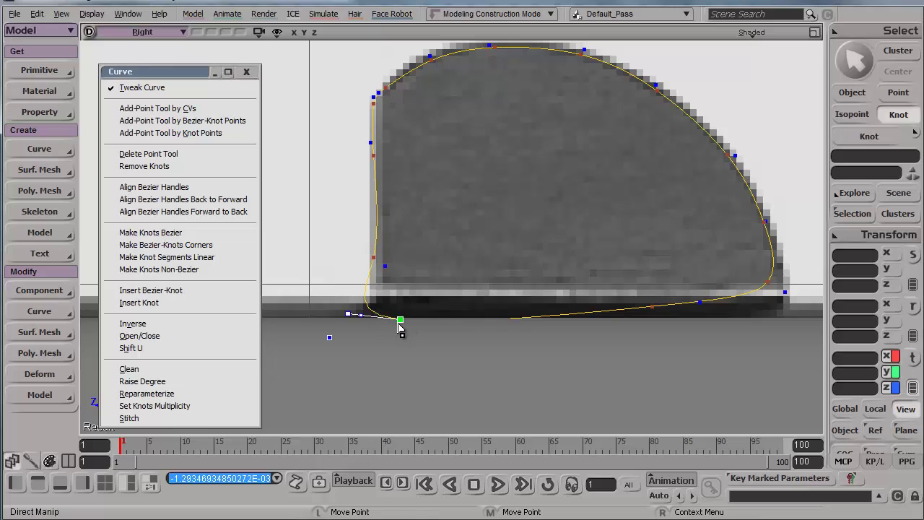
left_click(367, 300)
right_click(365, 304)
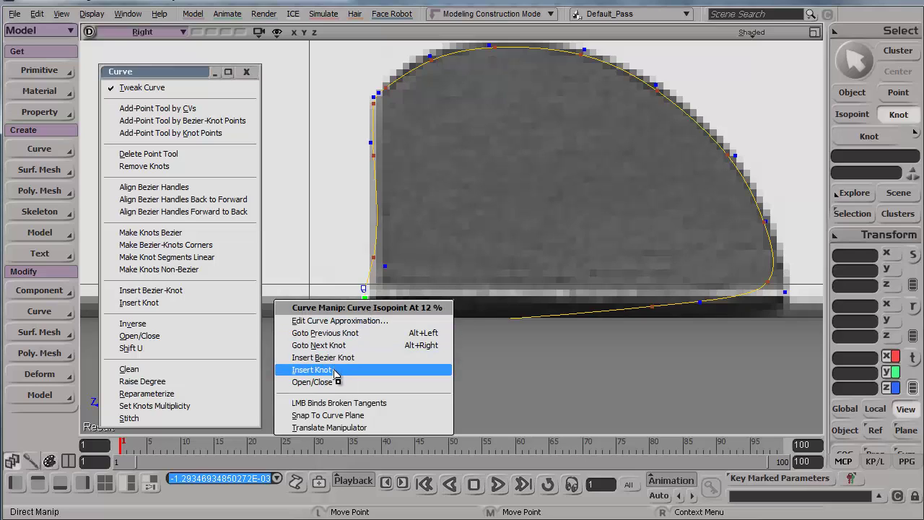
left_click(396, 364)
left_click(366, 300)
left_click_drag(365, 300, 375, 309)
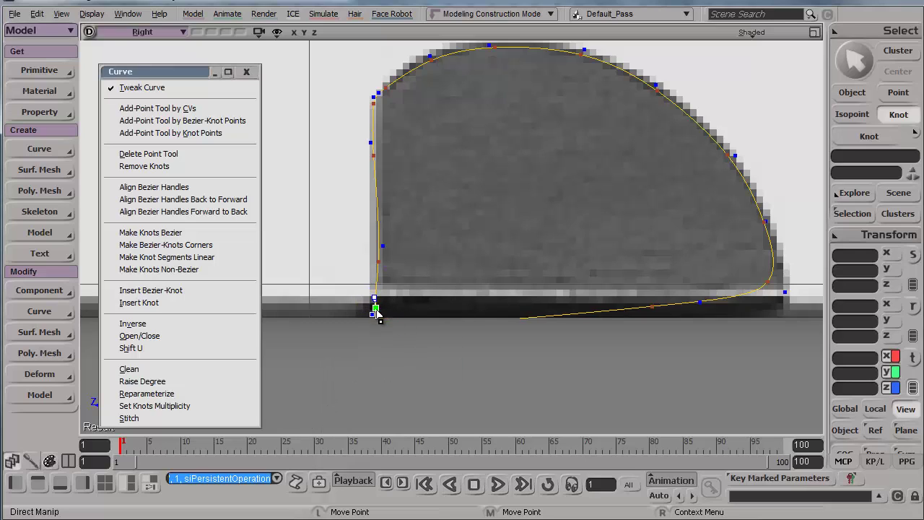
left_click_drag(382, 265, 374, 265)
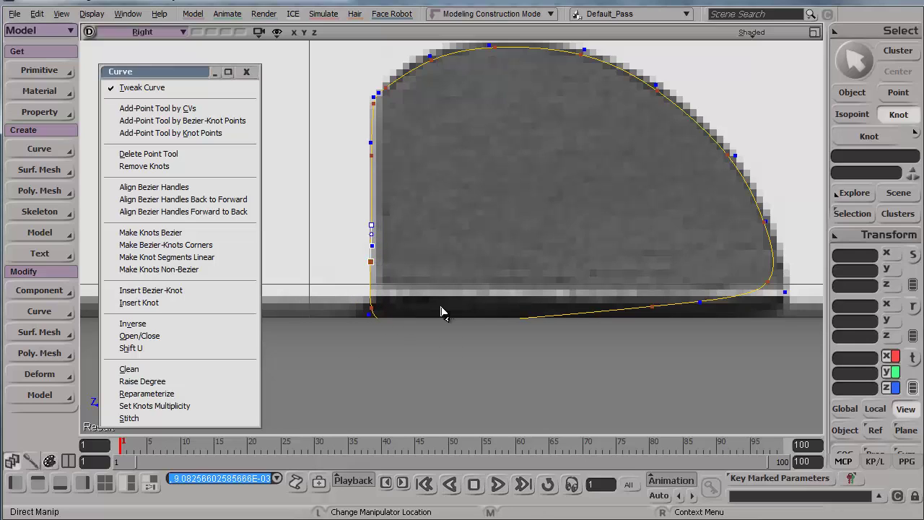
Step: Drop the curve's base corners to the barrel's upper edge, fit the lower part of the curved front side, and deselect the curve
left_click_drag(404, 326, 405, 333)
left_click(700, 304)
left_click_drag(701, 304, 787, 331)
left_click_drag(371, 333, 371, 313)
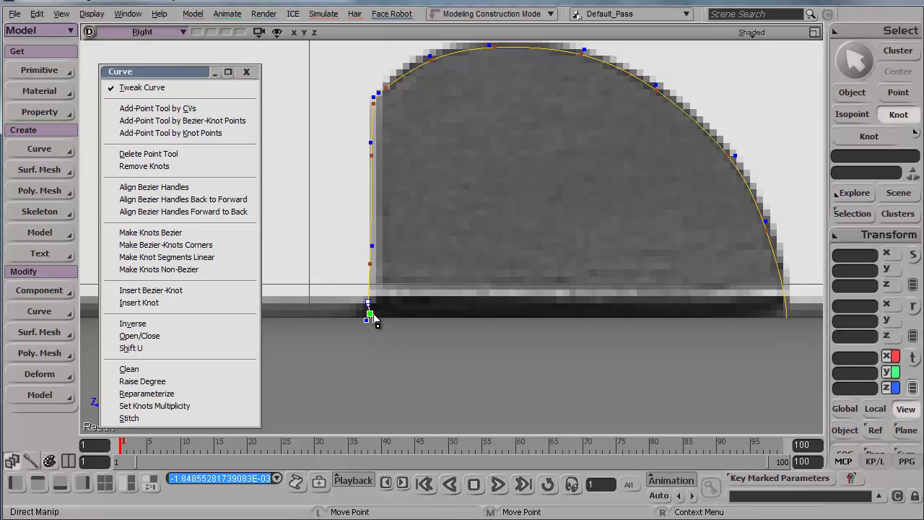
left_click_drag(764, 222, 772, 234)
key("ctrl+shift+a")
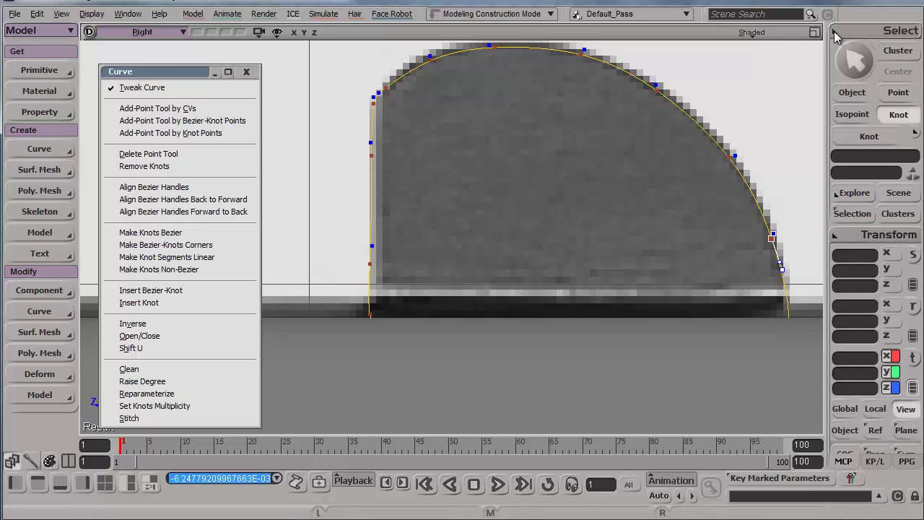
Step: Convert the closed sight curve to a polygon mesh with Curves To Mesh, closing the floating curve-command window first
left_click(814, 32)
key("a")
key("s")
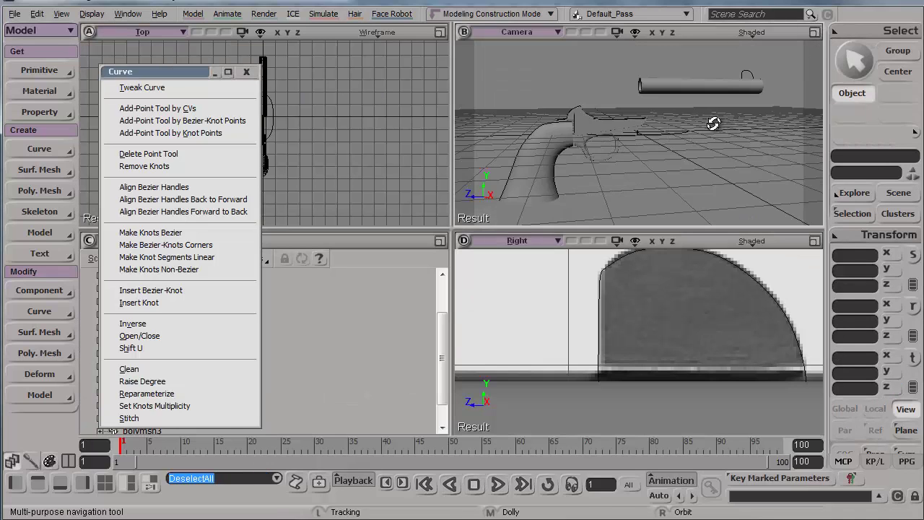
right_click_drag(718, 128, 748, 93)
left_click(760, 93)
key("f")
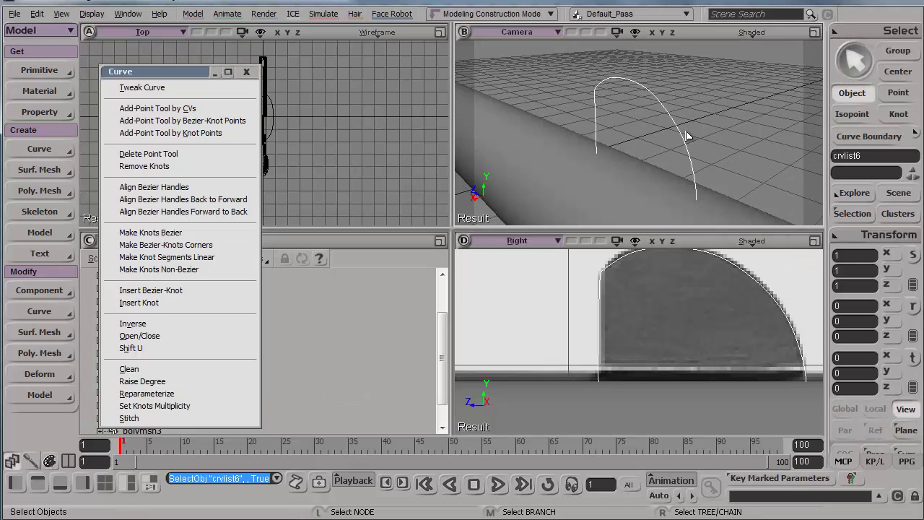
scroll(687, 136, "down", 1)
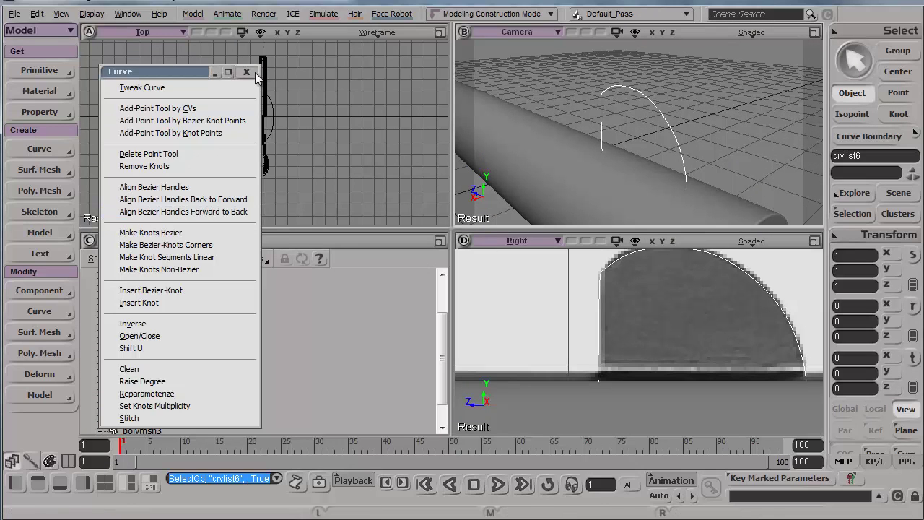
left_click(247, 73)
left_click(54, 195)
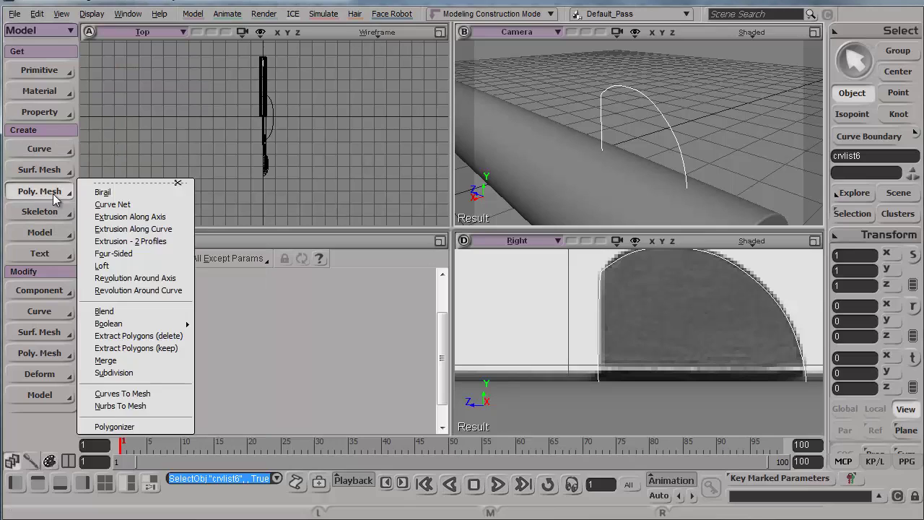
left_click(131, 396)
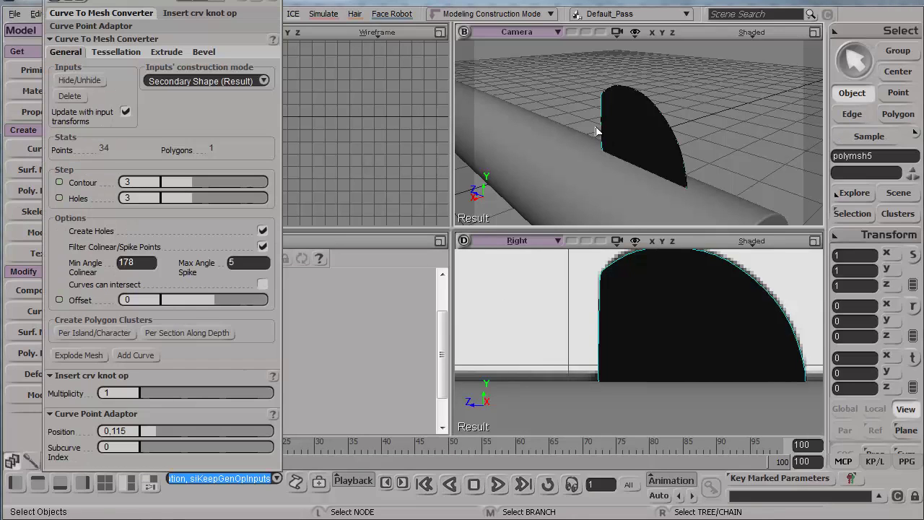
Step: Extrude the front sight mesh backward with a length of 0.095, and check its thickness on the barrel
key("s")
right_click_drag(726, 96, 706, 108)
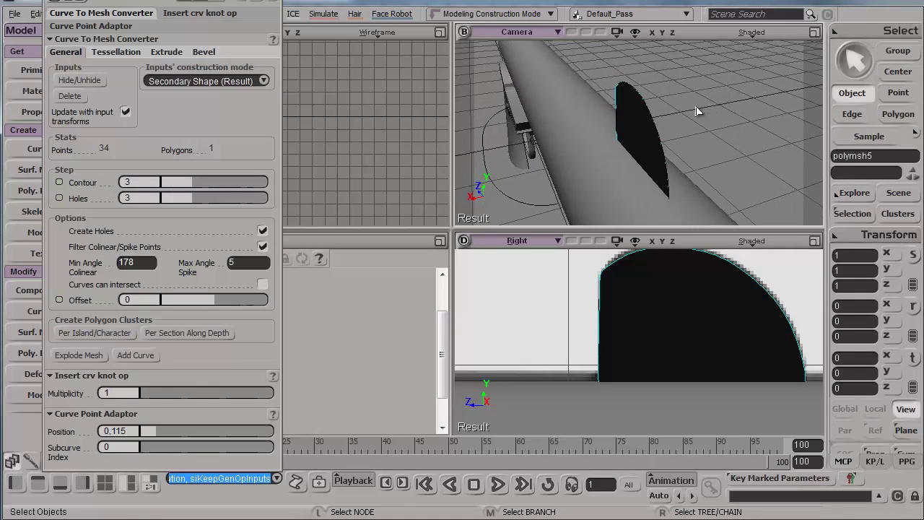
left_click(161, 54)
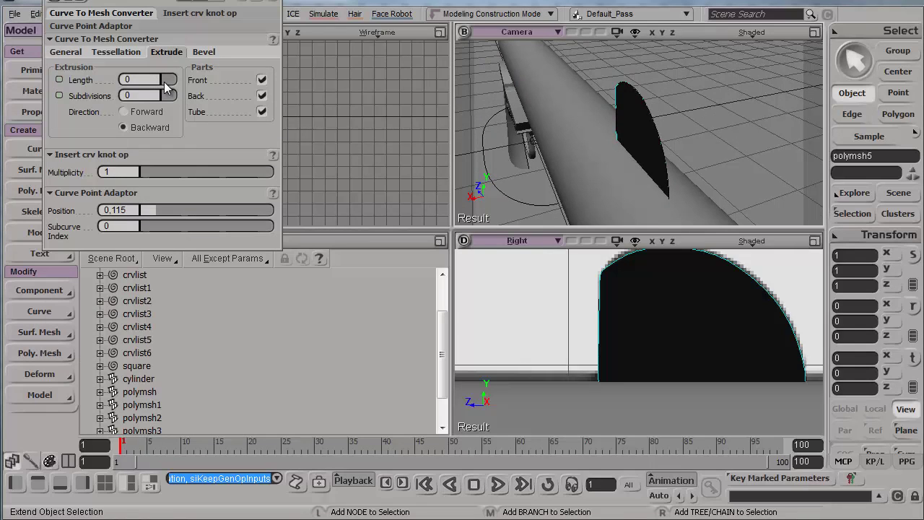
left_click_drag(165, 87, 167, 83)
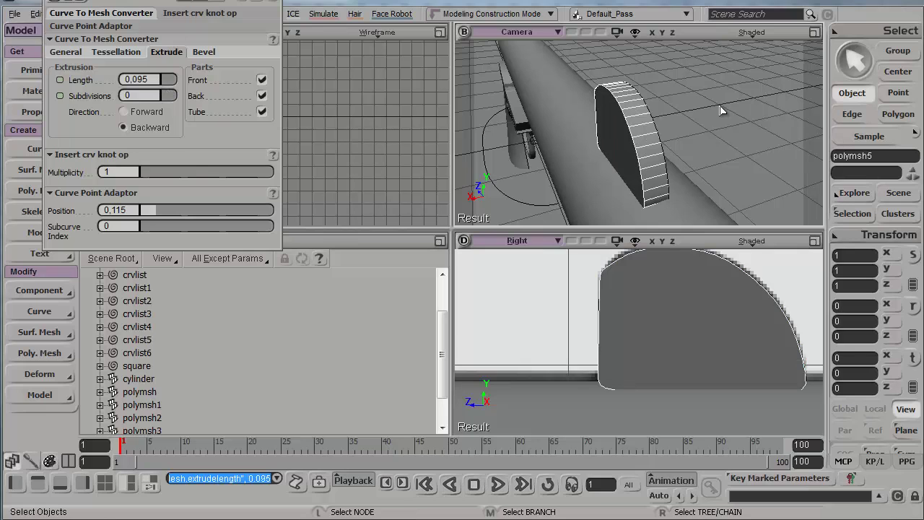
left_click(815, 34)
key("s")
right_click_drag(525, 182, 624, 148)
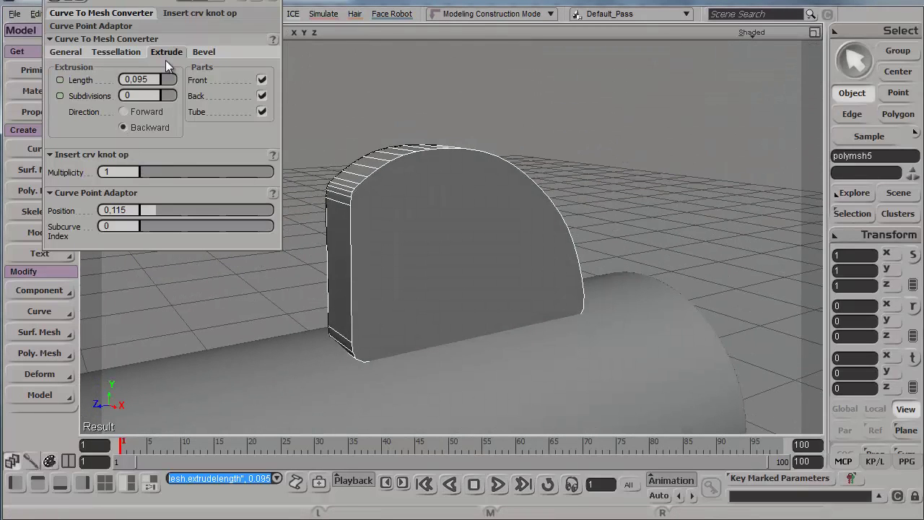
Step: Try a bevel depth of 0.006 on the front sight mesh, and undo the bevel depth changes
left_click(203, 53)
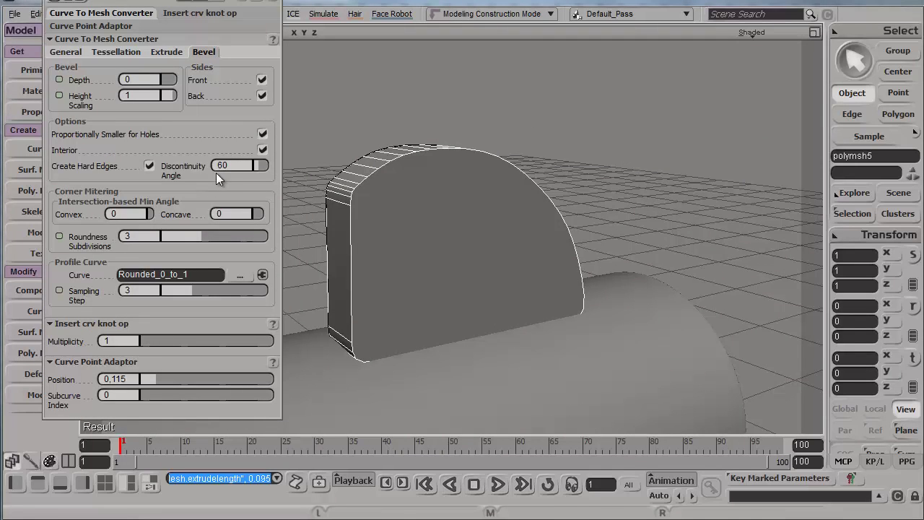
left_click_drag(162, 78, 187, 79)
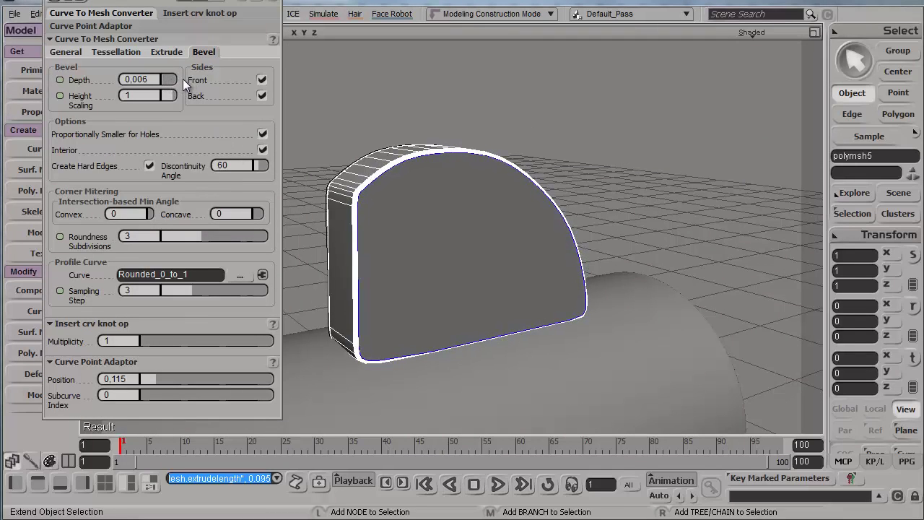
left_click_drag(414, 79, 367, 108)
key("s")
right_click_drag(446, 142, 462, 156)
key("ctrl+z")
key("ctrl+z")
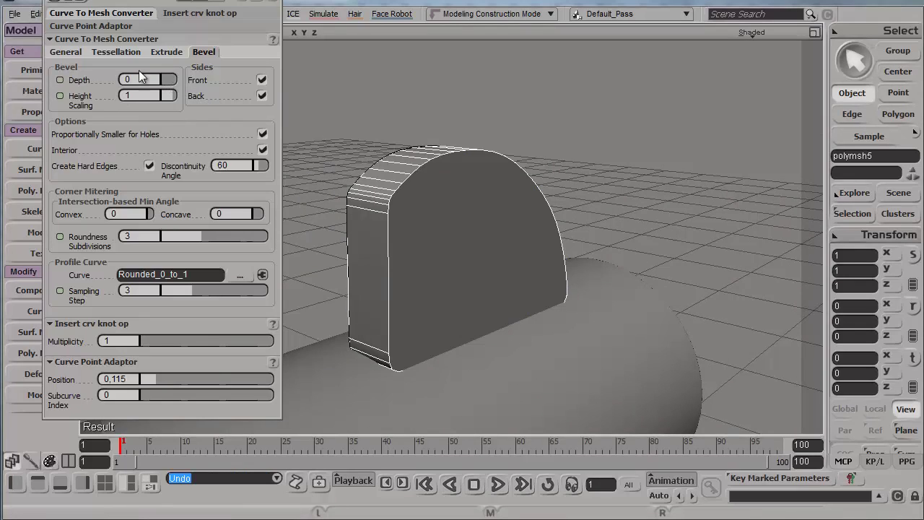
left_click_drag(195, 0, 205, 15)
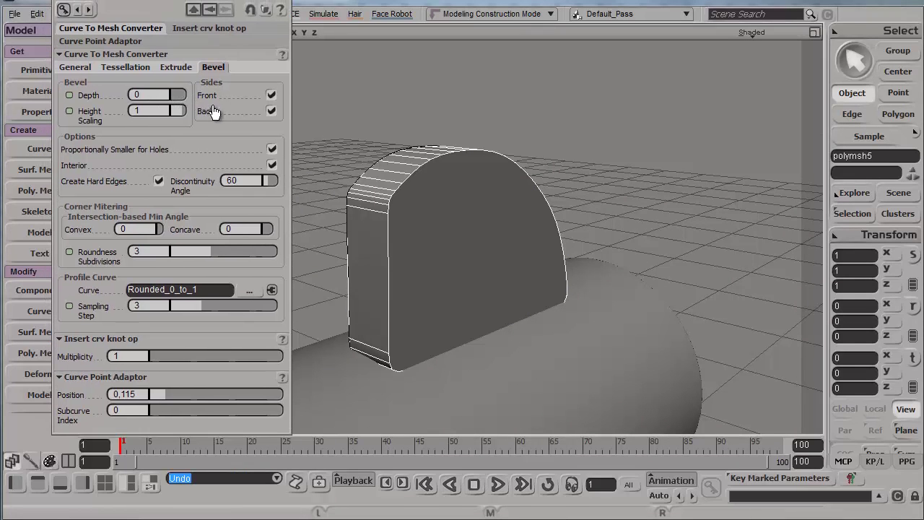
left_click_drag(174, 96, 182, 101)
key("ctrl+z")
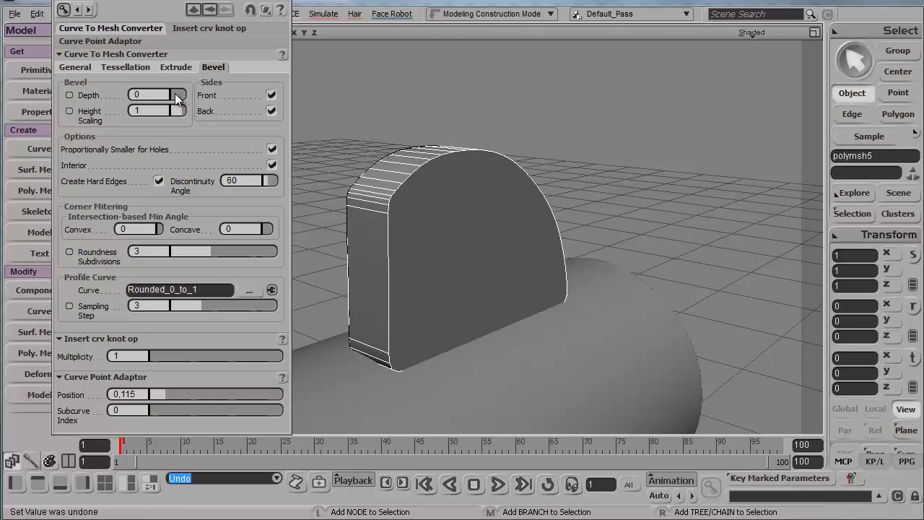
Step: Set the front sight's bevel depth to 0.008, inspect the rounded edges, and close the converter settings
left_click_drag(177, 99, 199, 99)
left_click(554, 73)
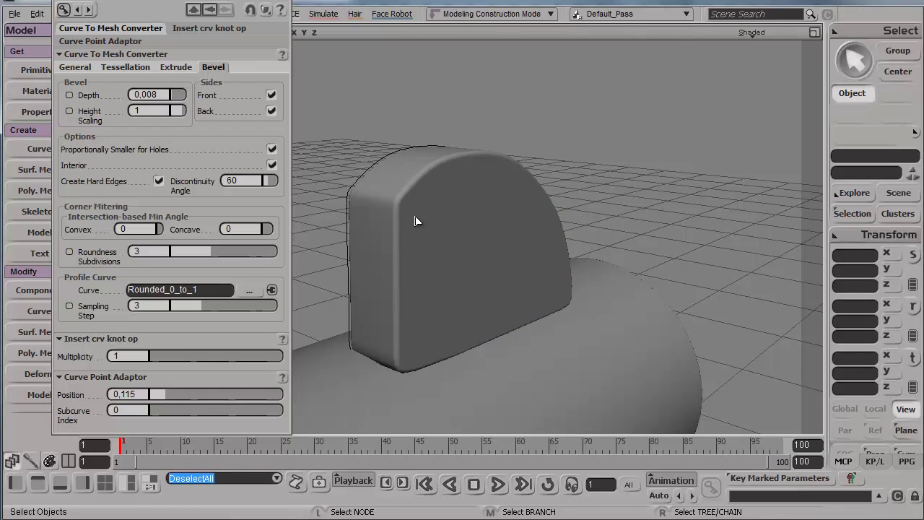
left_click(416, 219)
scroll(482, 212, "down", 4)
key("s")
right_click_drag(522, 205, 557, 190)
left_click(816, 34)
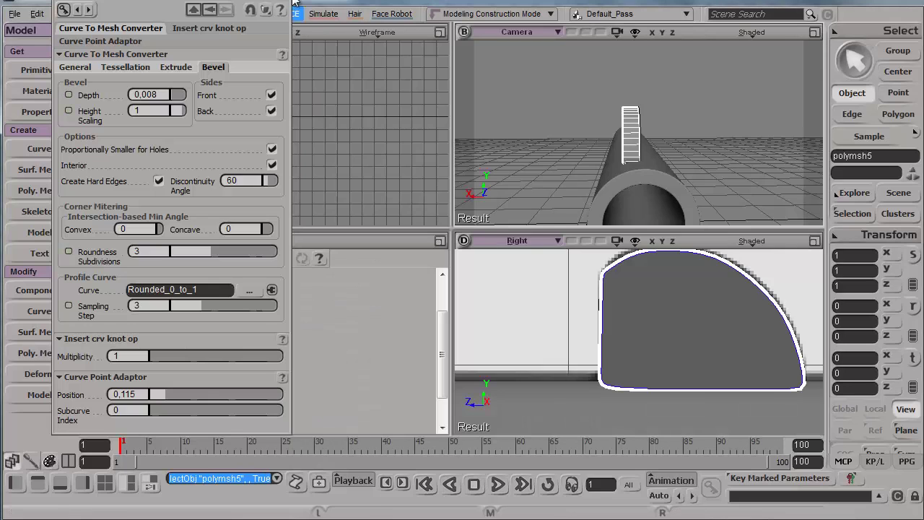
left_click(286, 1)
Step: Examine the selected front sight's position on the barrel in the top and side views with the Translate tool active
key("space")
key("f")
scroll(310, 107, "down", 1)
scroll(311, 112, "down", 3)
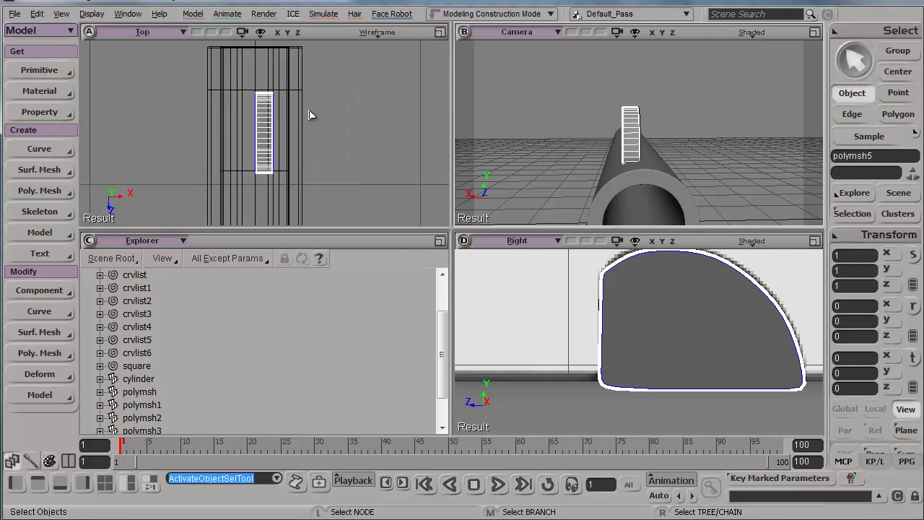
scroll(264, 120, "up", 3)
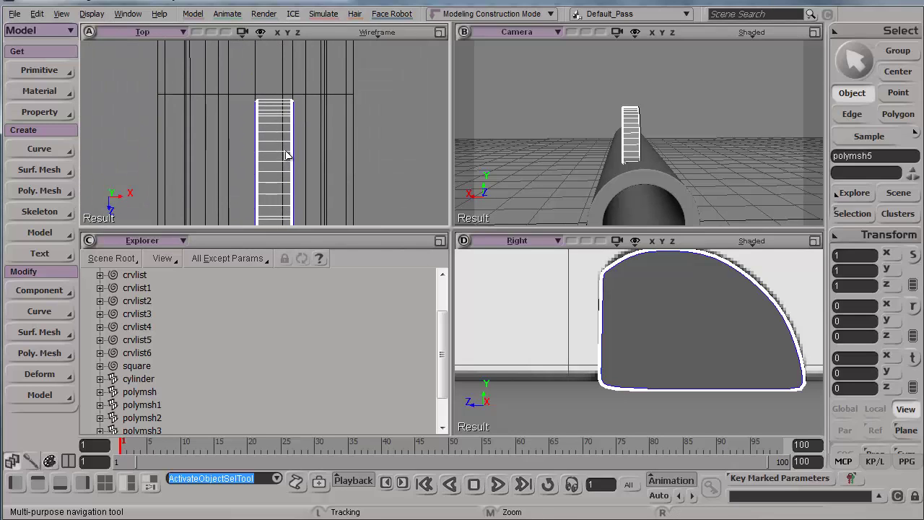
key("v")
key("space")
key("f")
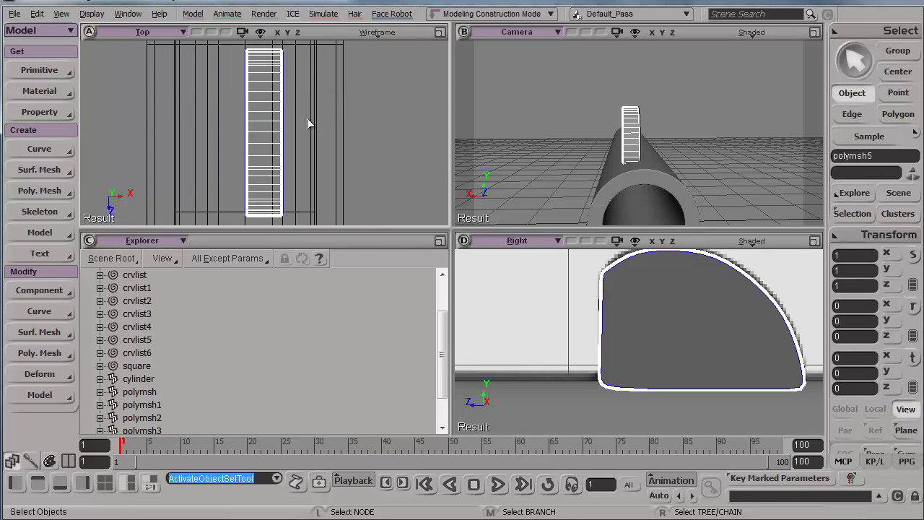
key("v")
scroll(312, 168, "down", 8)
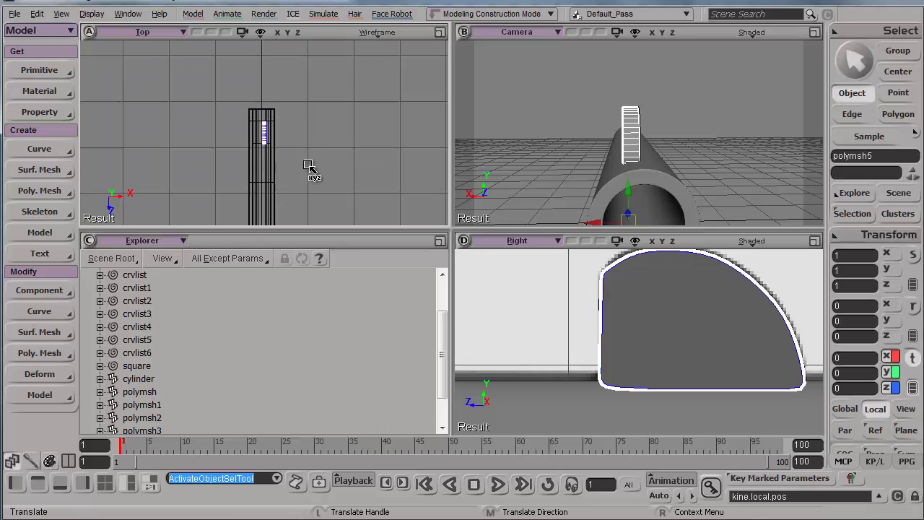
key("s")
left_click_drag(309, 100, 304, 29)
scroll(317, 126, "down", 1)
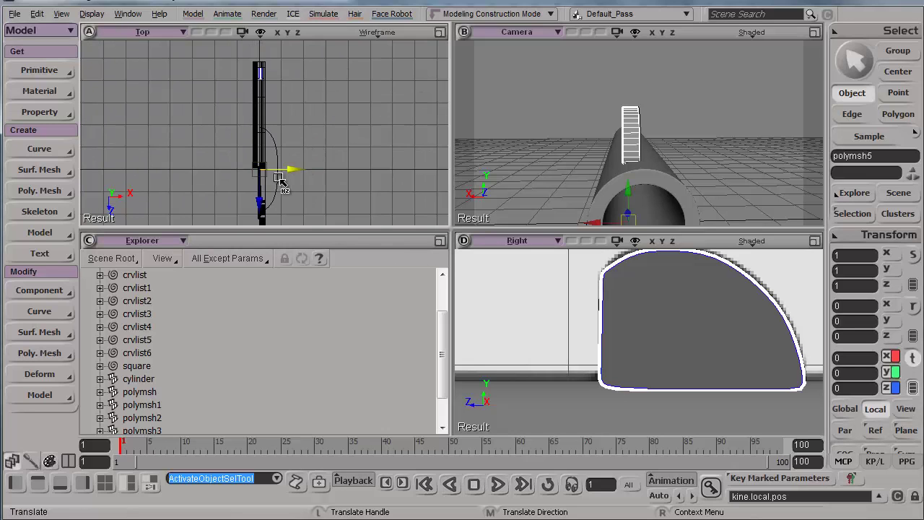
scroll(640, 325, "down", 5)
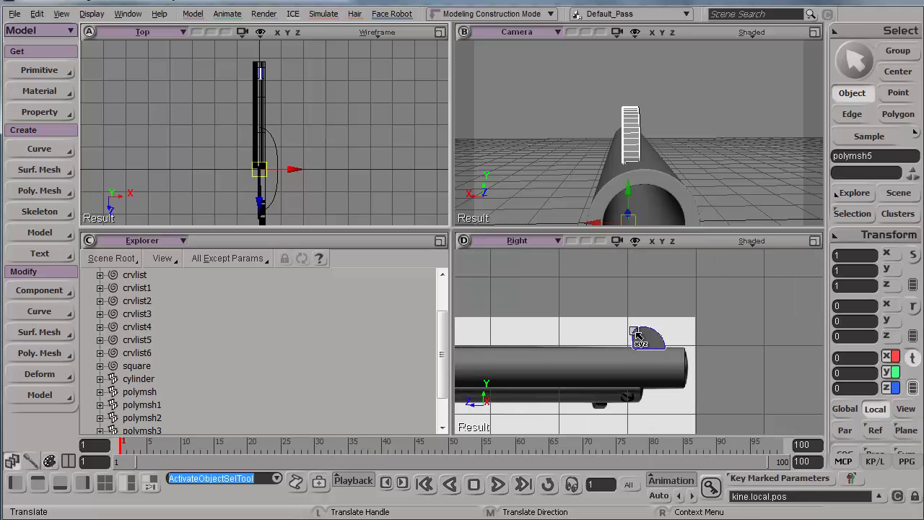
scroll(673, 334, "up", 5)
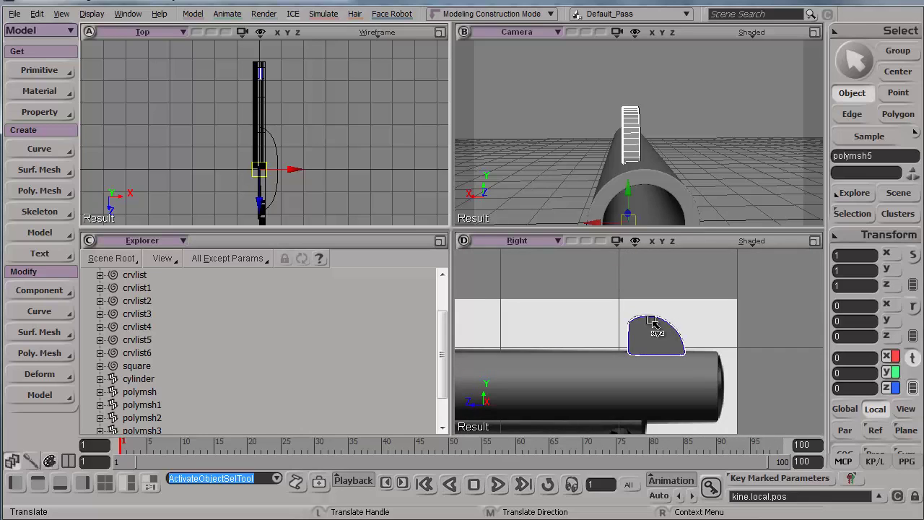
Step: Check where the front sight's centre lies relative to the whole gun in the side view with the Translate tool
scroll(654, 320, "down", 6)
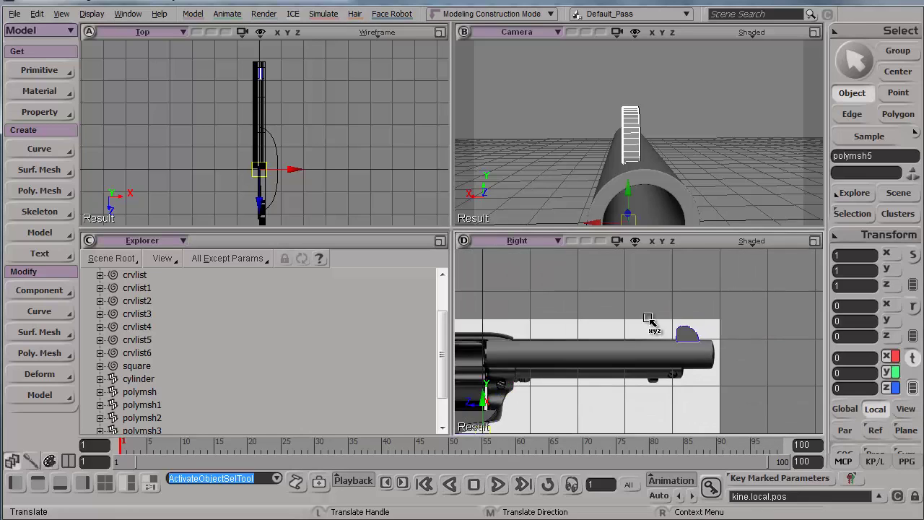
scroll(659, 319, "down", 5)
key("s")
left_click_drag(616, 336, 645, 308)
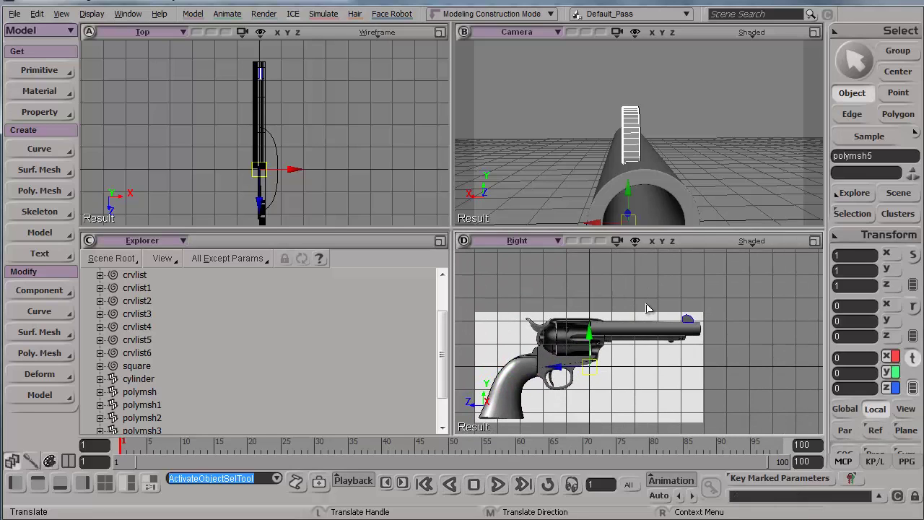
key("space")
key("v")
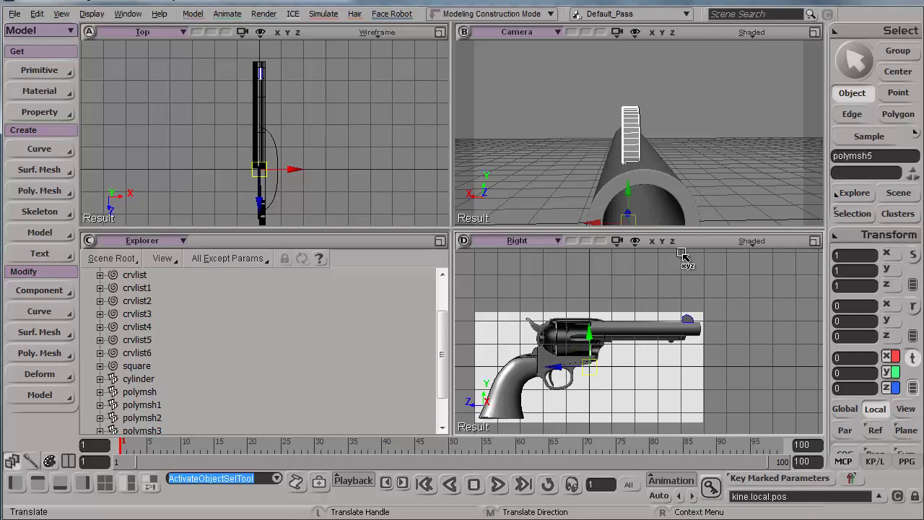
key("space")
Step: Move the front sight mesh's center to its vertices, and check the new center with the Translate tool
left_click(690, 321)
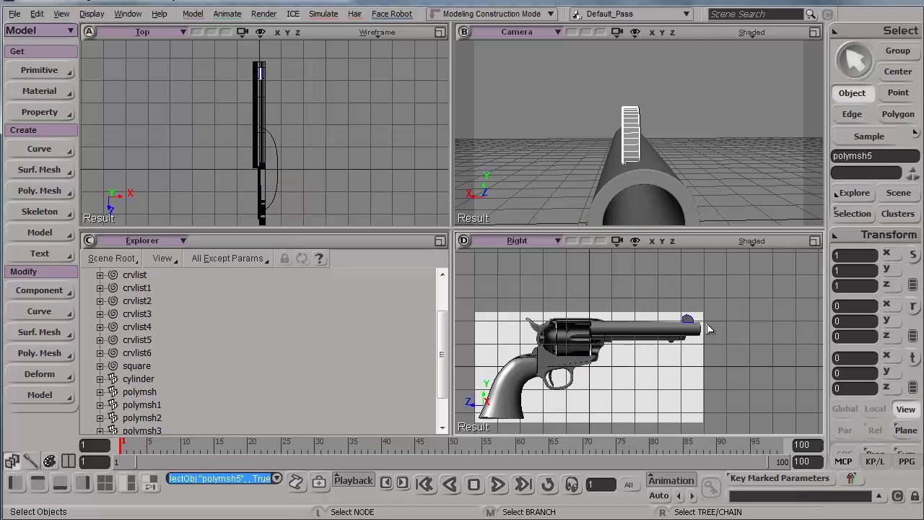
left_click(873, 235)
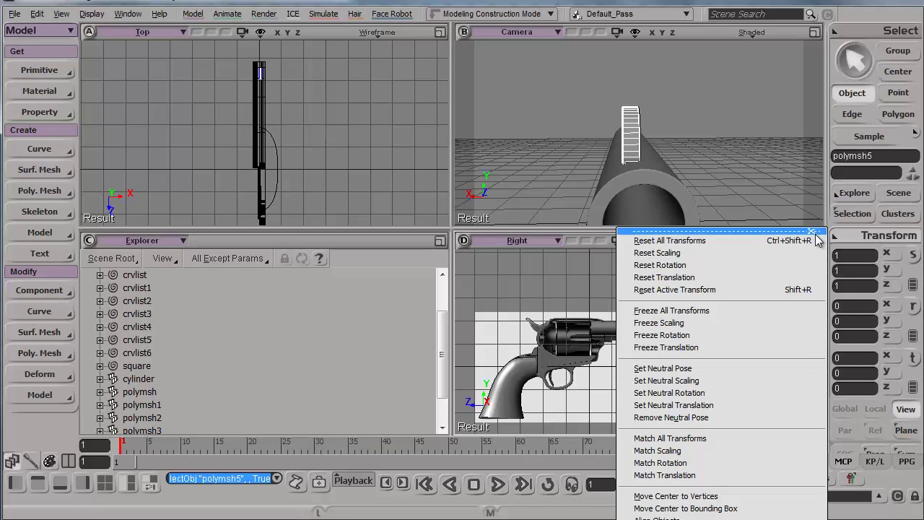
left_click(754, 232)
left_click_drag(739, 219, 702, 21)
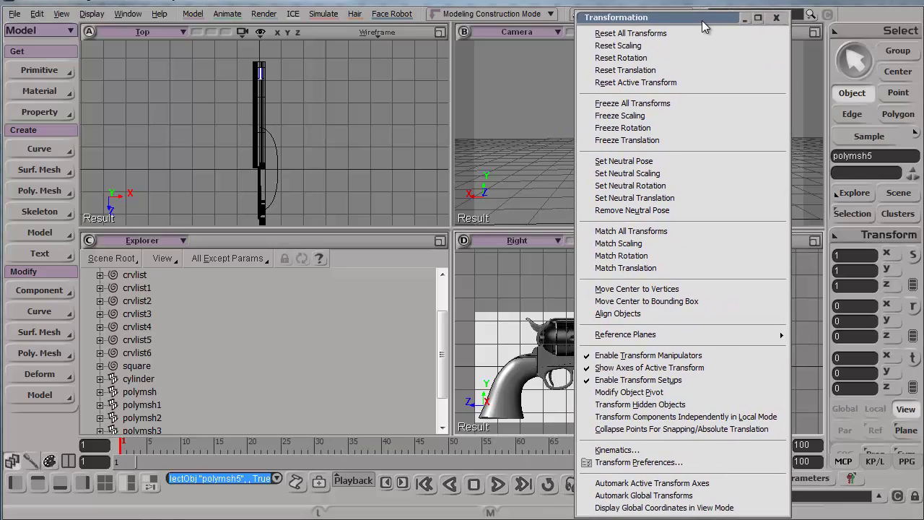
left_click(672, 300)
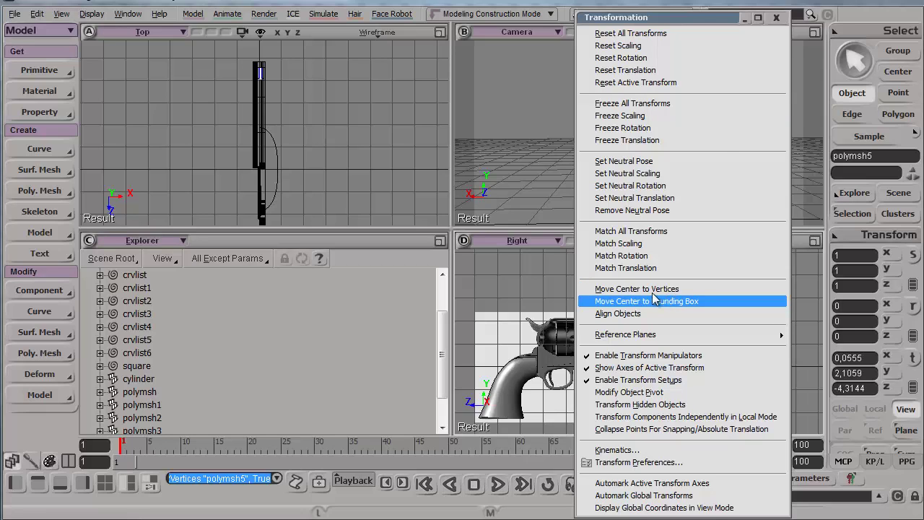
left_click(777, 18)
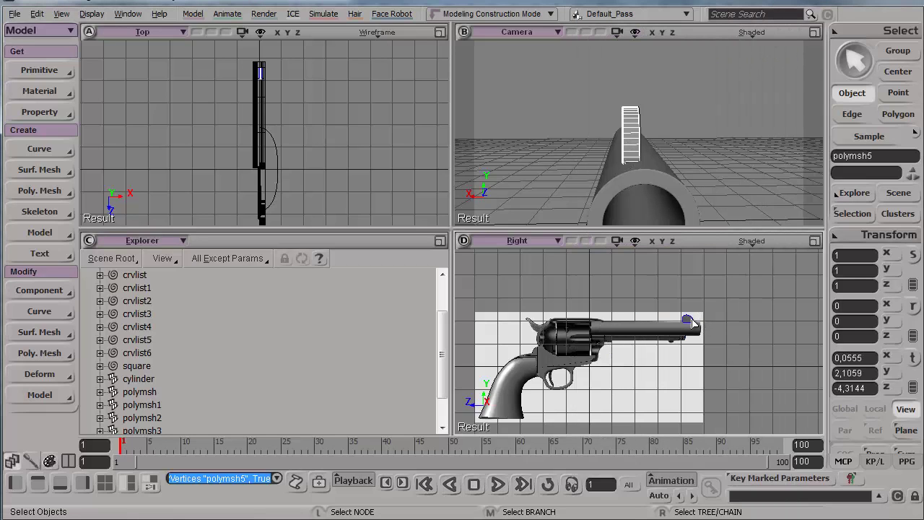
left_click(690, 322)
key("v")
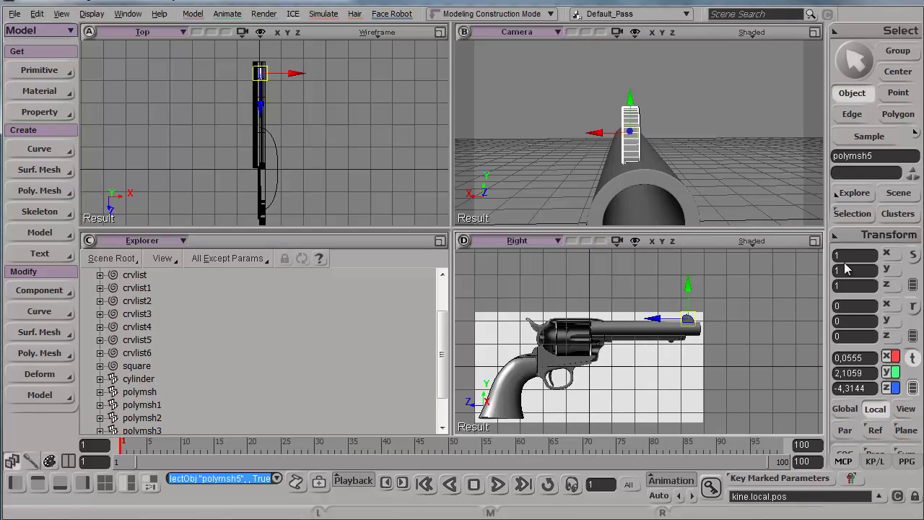
Step: Try moving the front sight along X over the barrel in an enlarged top view, and undo both moves
key("f")
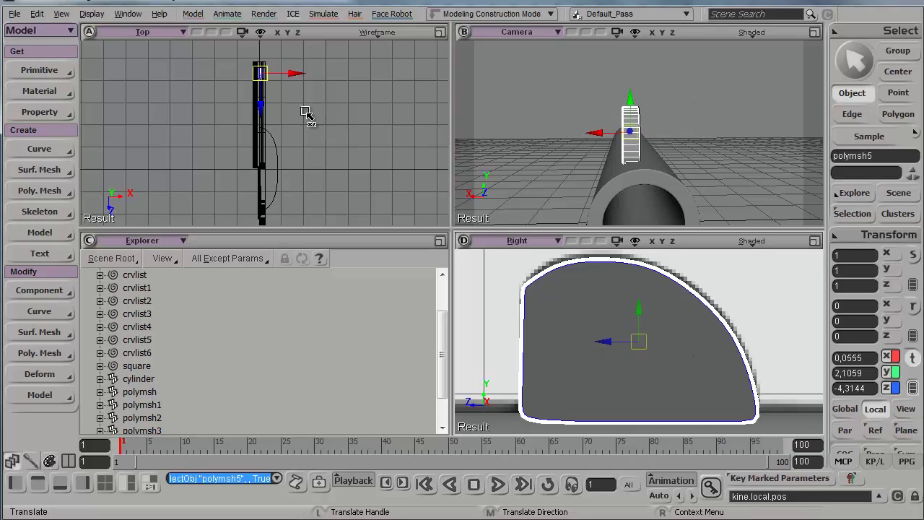
key("f")
scroll(321, 134, "down", 2)
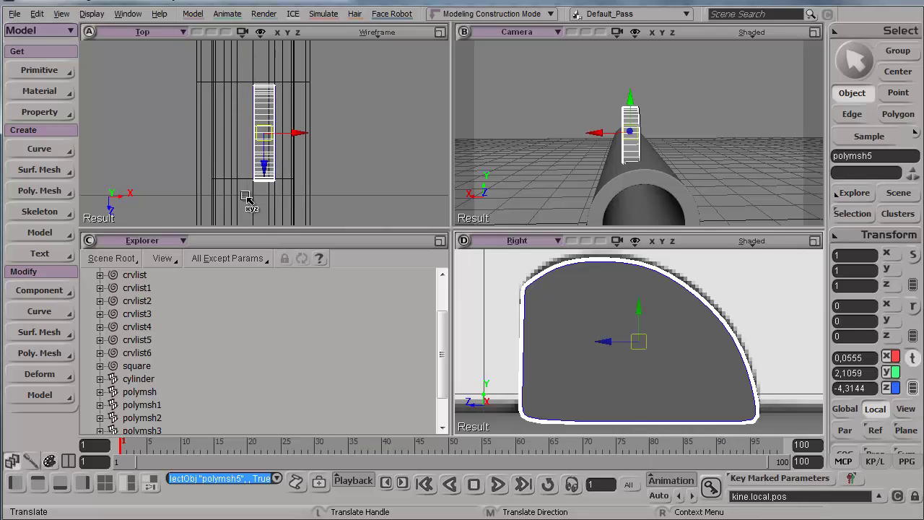
left_click(440, 32)
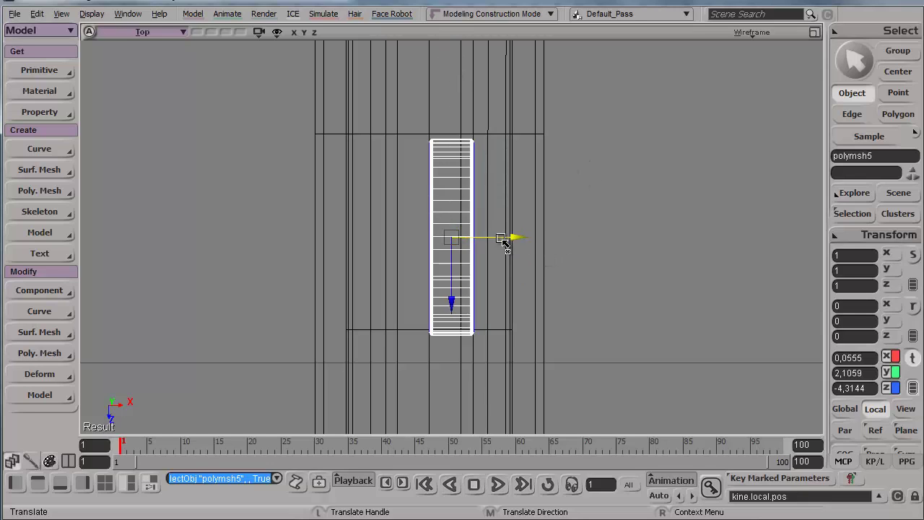
left_click_drag(507, 239, 622, 245)
key("ctrl+z")
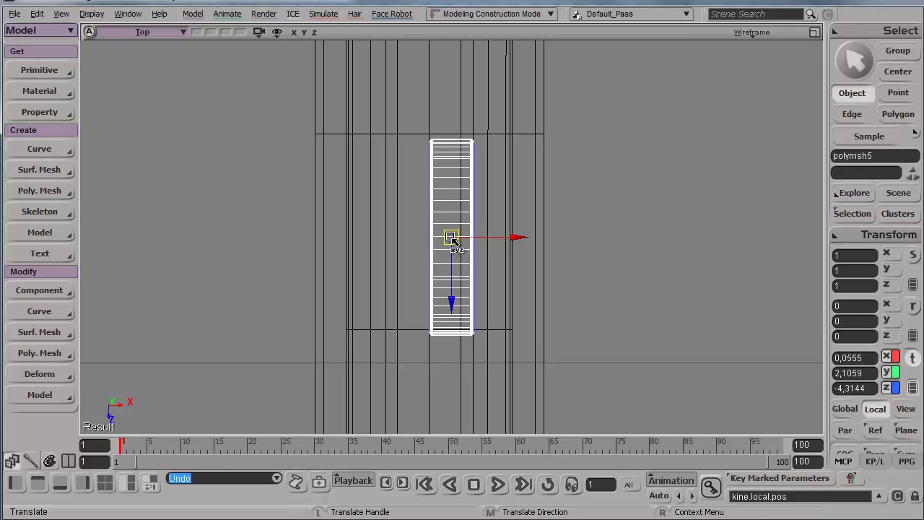
left_click_drag(497, 239, 474, 238)
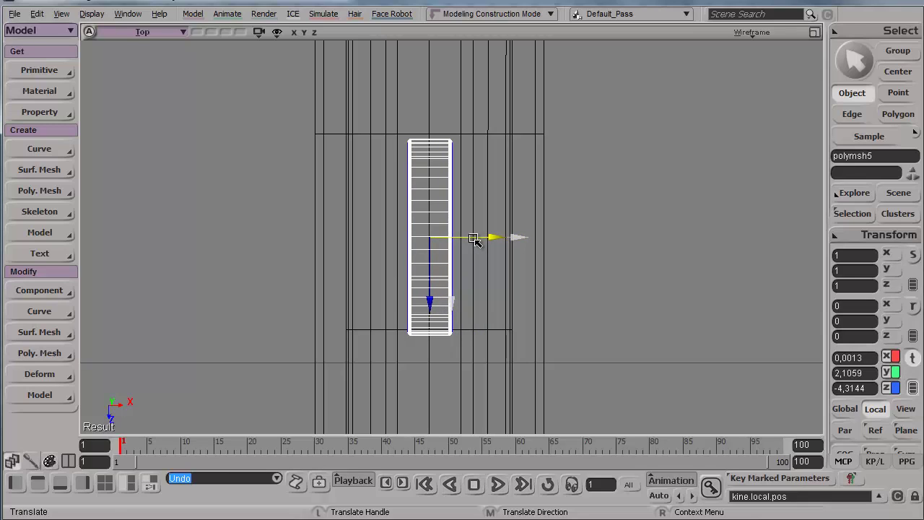
key("ctrl+z")
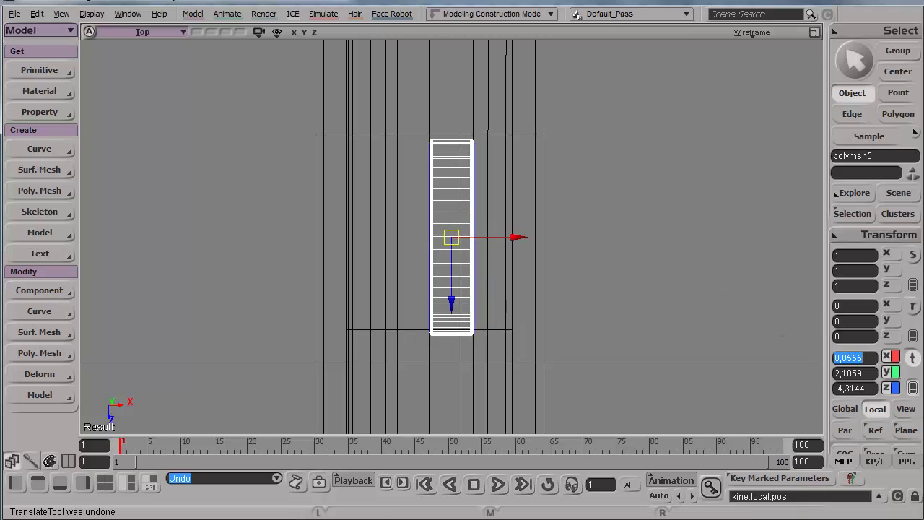
Step: Set the front sight's X translation to 0 to centre it on the barrel, and restore the four-view layout
key("Return")
key("space")
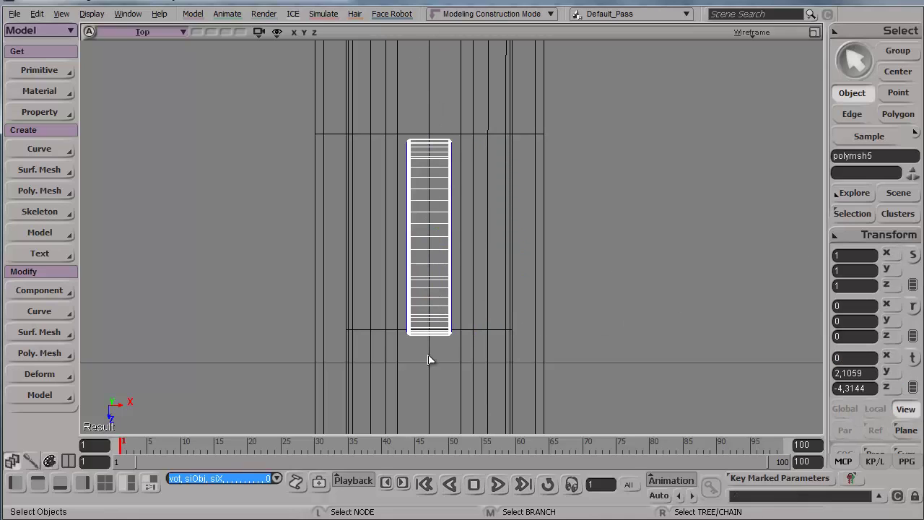
left_click(815, 31)
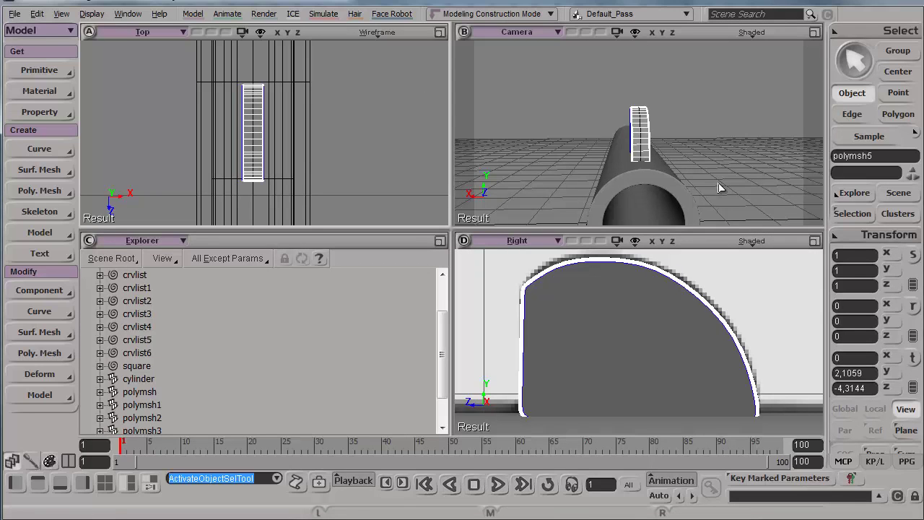
Step: Select the frame mesh below the barrel and replace the Explorer with a Front view showing the gun parts
scroll(722, 179, "down", 2)
key("s")
right_click_drag(723, 180, 694, 212)
left_click(602, 161)
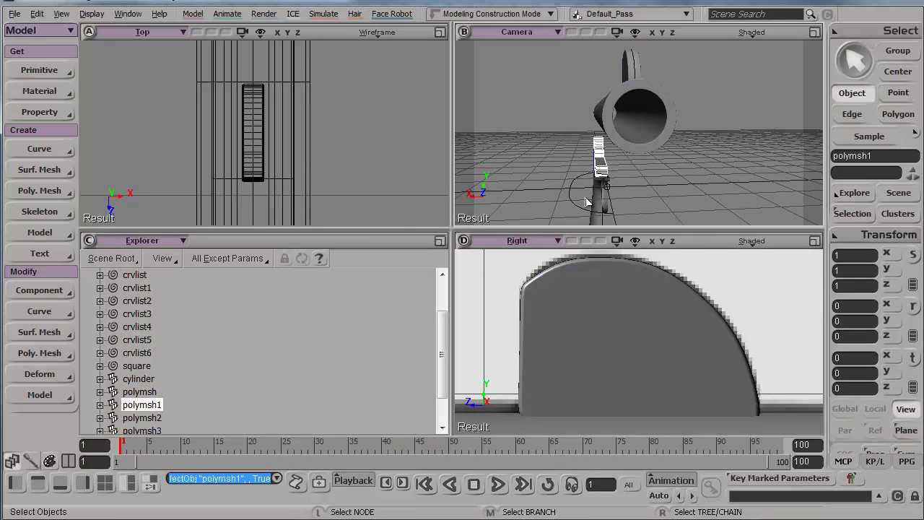
middle_click(120, 241)
scroll(293, 348, "up", 2)
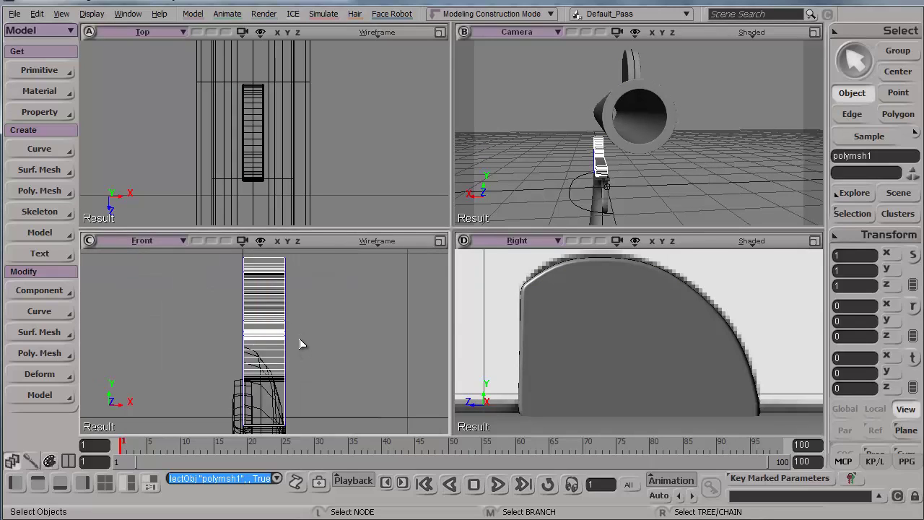
scroll(304, 342, "down", 4)
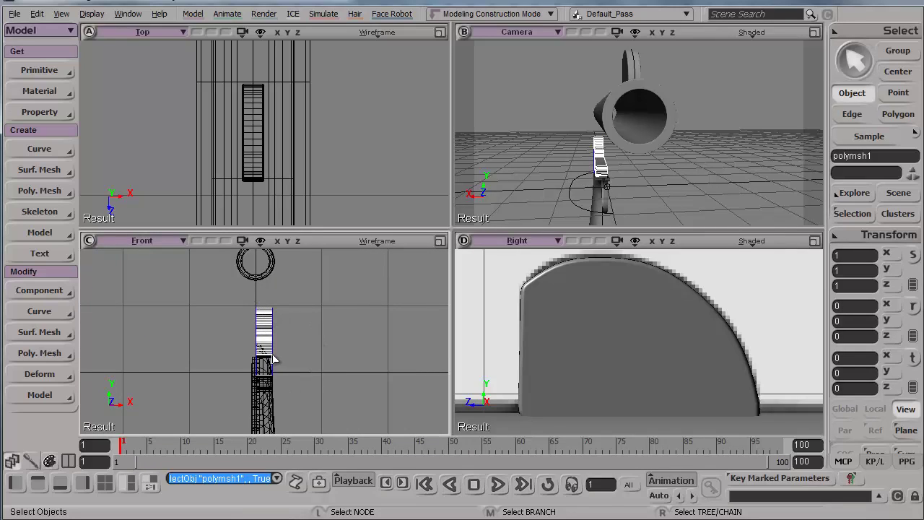
Step: Compare the alignment of the grip, frame and barrel in the Front view by selecting each in turn
left_click(272, 425)
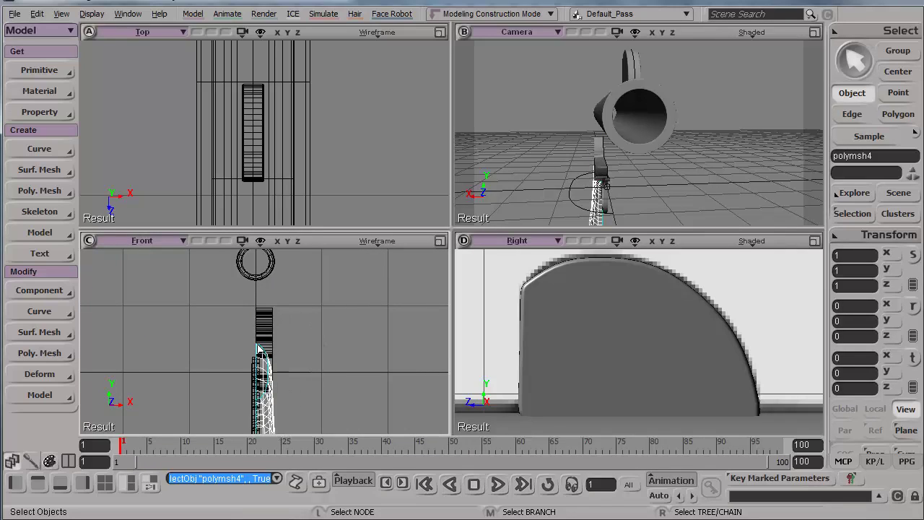
left_click(267, 314)
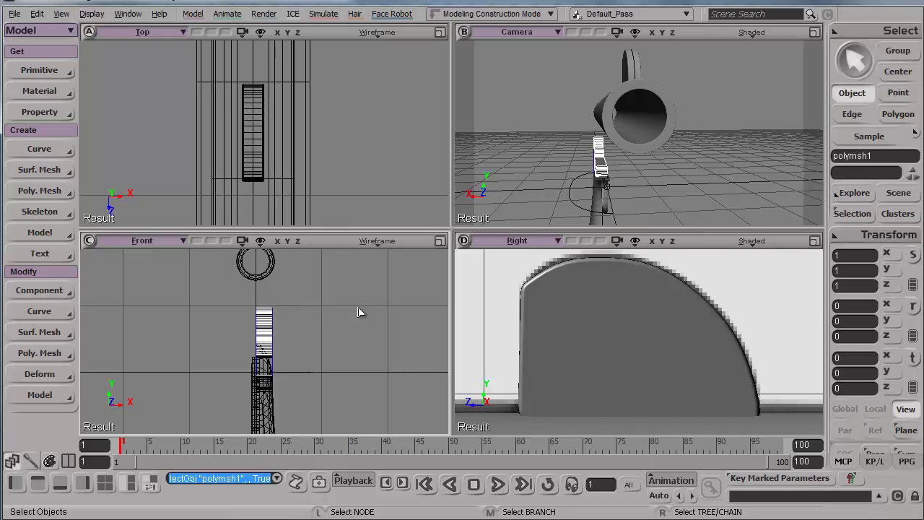
left_click(300, 288)
left_click(271, 278)
left_click_drag(289, 274, 281, 320)
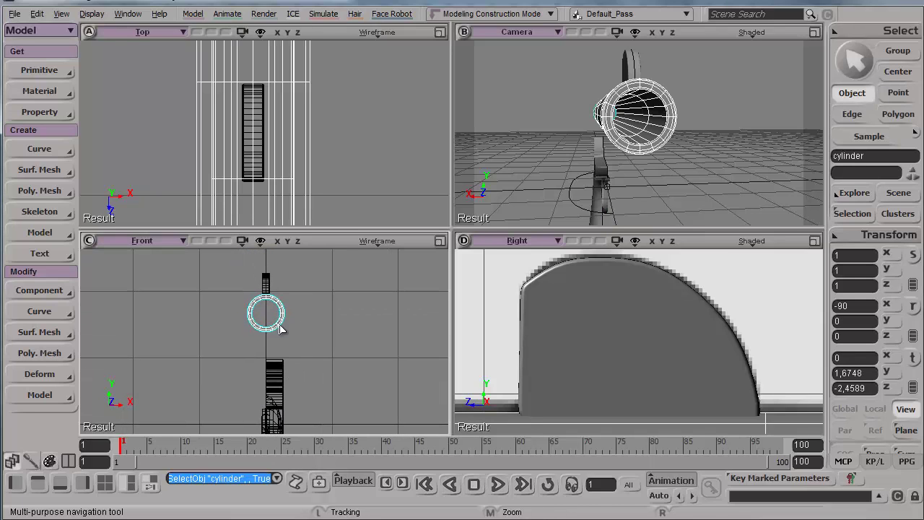
Step: Inspect the front sight's thickness and its source curve up close from an angle in the Camera view
key("f")
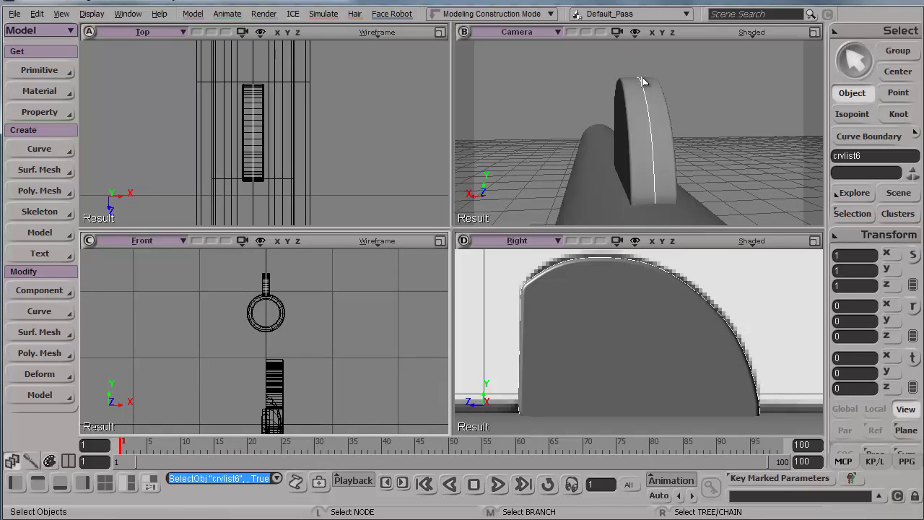
key("s")
right_click_drag(632, 98, 647, 116)
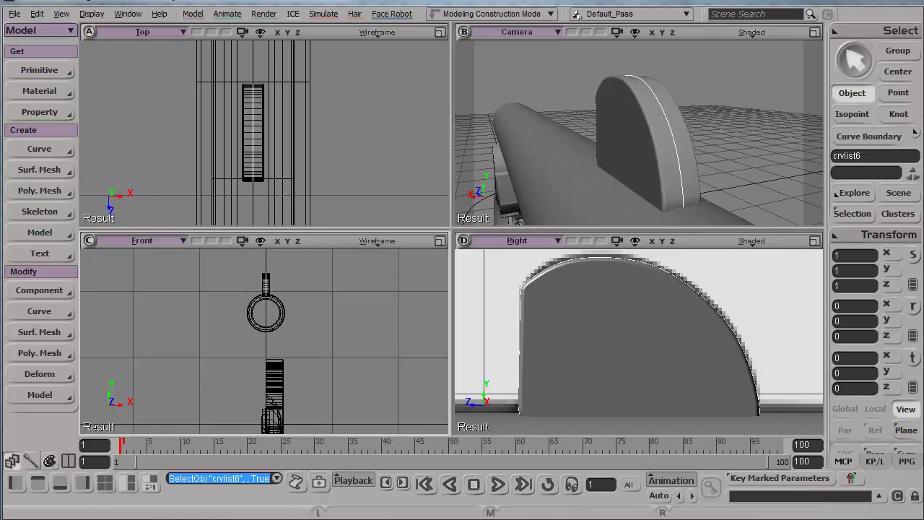
Step: Switch to Windows Explorer, open the reference photo Colt_SAA_45LC_343642_1922_6_.jpg, and examine the front sight's shape up close
key("alt+Tab")
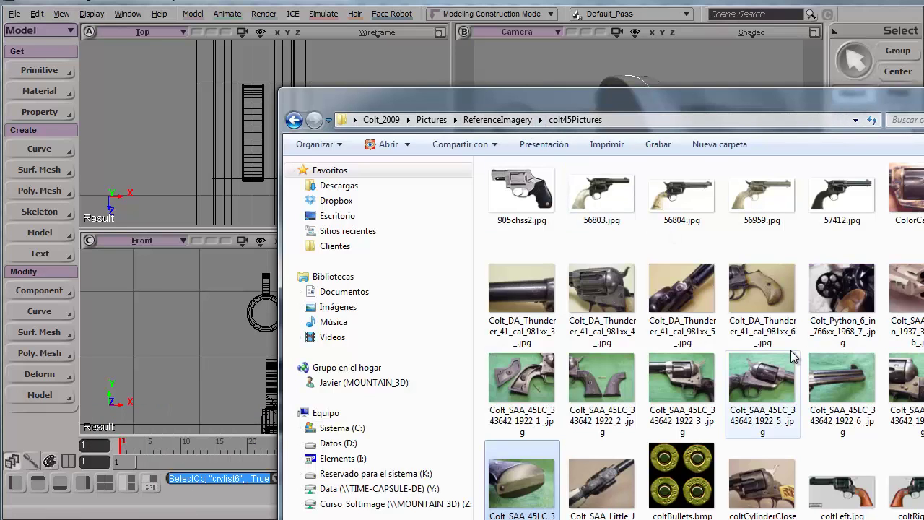
double_click(818, 368)
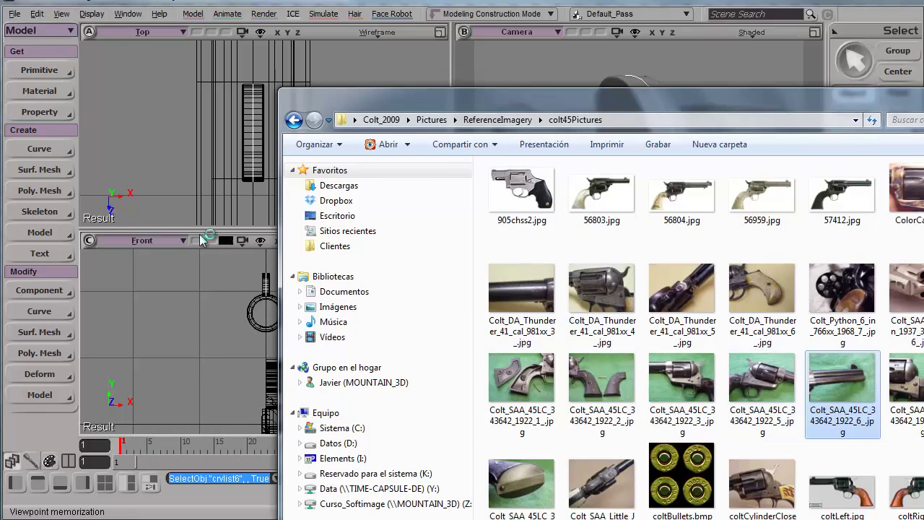
scroll(567, 250, "down", 6)
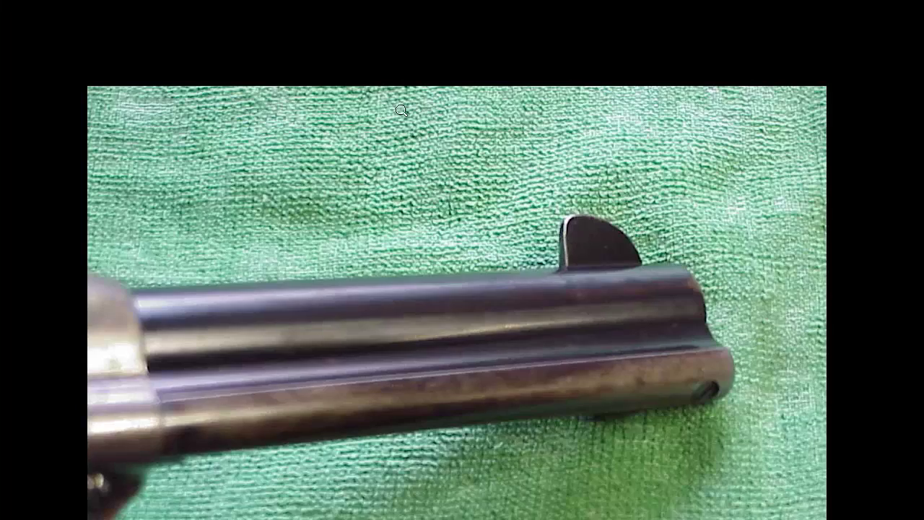
left_click(578, 230)
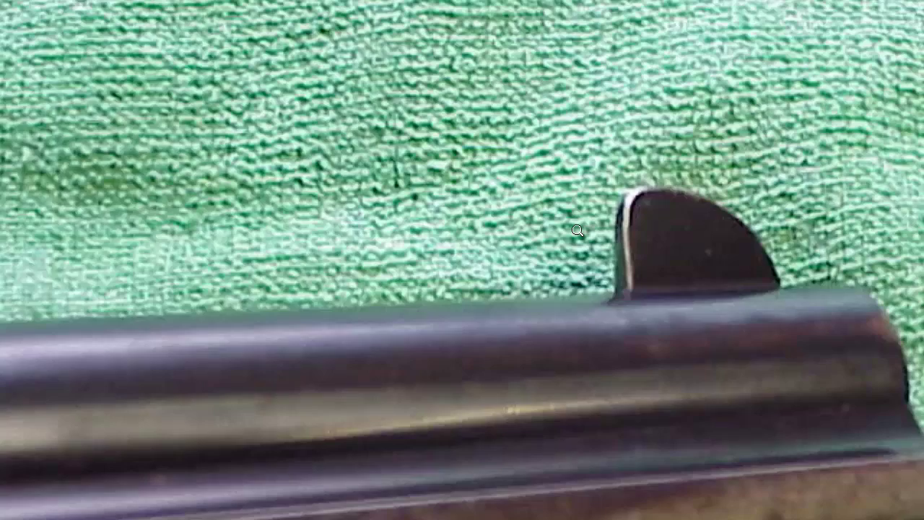
left_click(591, 183)
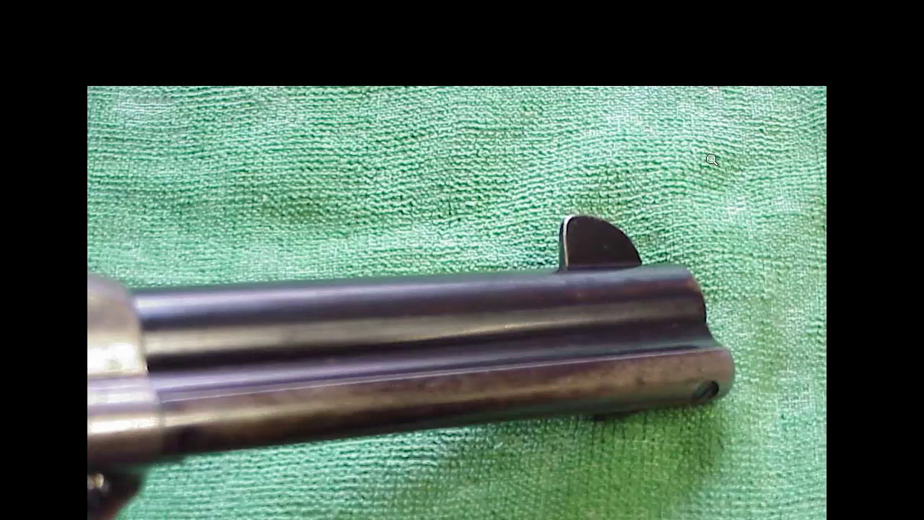
key("Escape")
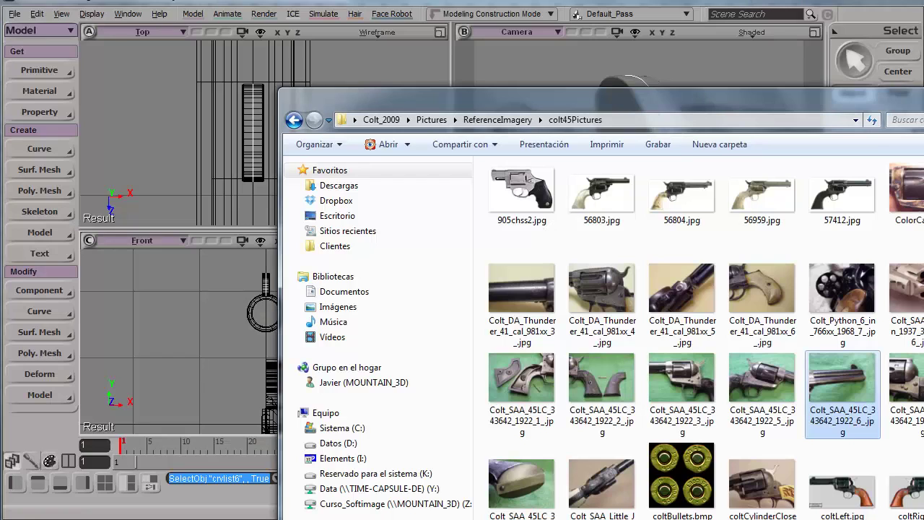
left_click(923, 96)
Step: Select the front sight mesh on the barrel and add a lattice around it
left_click(656, 131)
key("s")
right_click_drag(712, 123, 718, 103)
key("f")
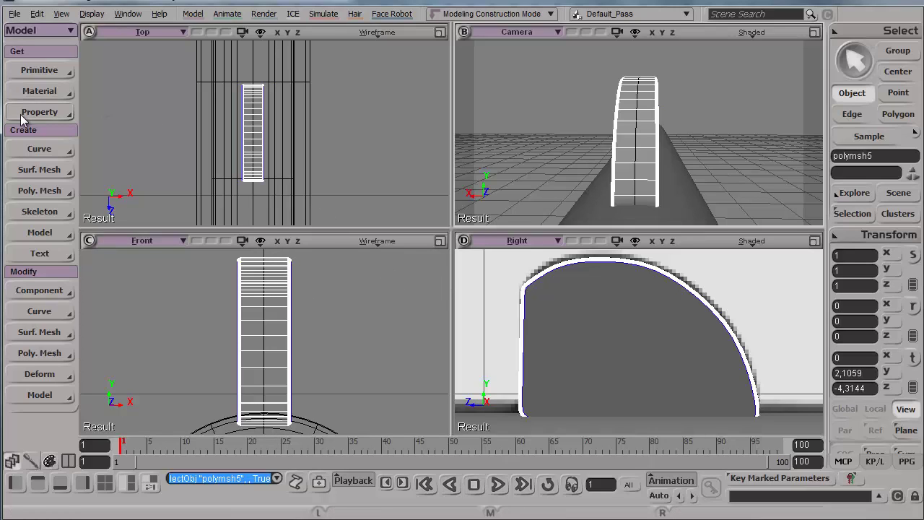
left_click(36, 70)
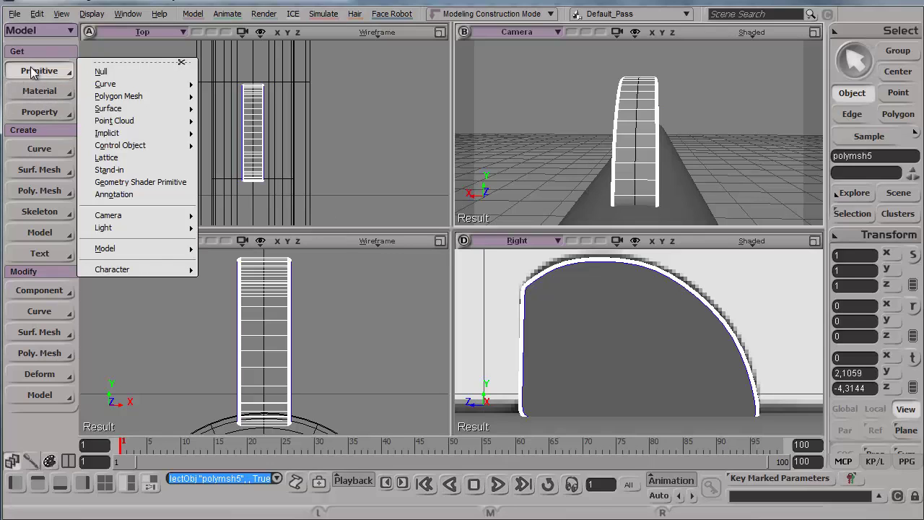
left_click(121, 159)
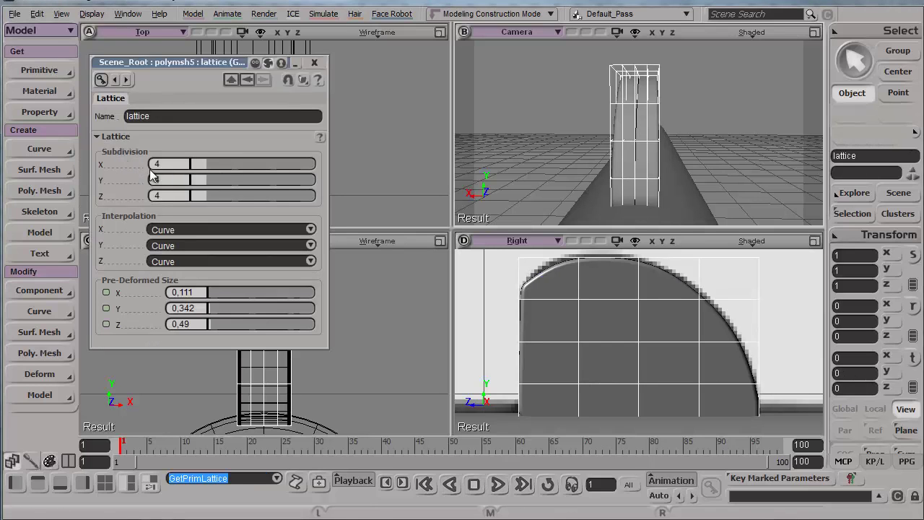
left_click_drag(199, 66, 267, 131)
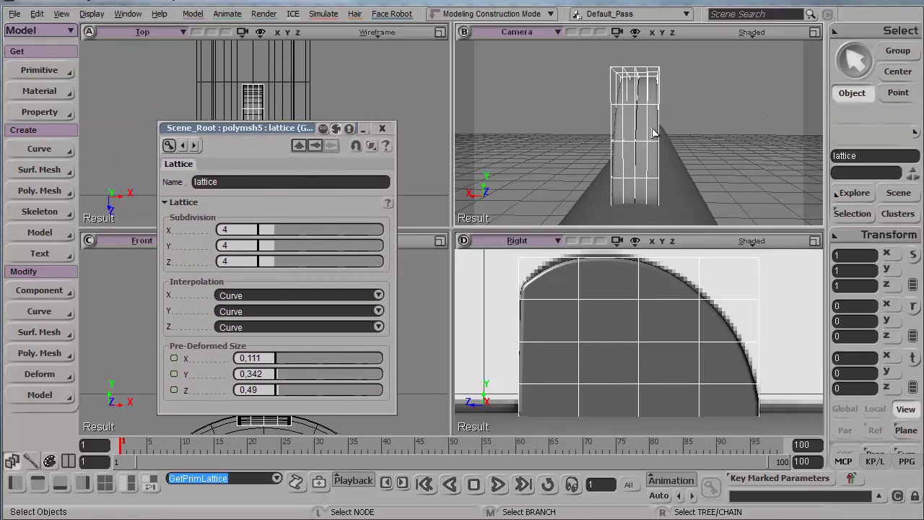
Step: Maximize the Camera view on the front sight and its lattice, seen from an angle
key("s")
right_click_drag(778, 114, 715, 146)
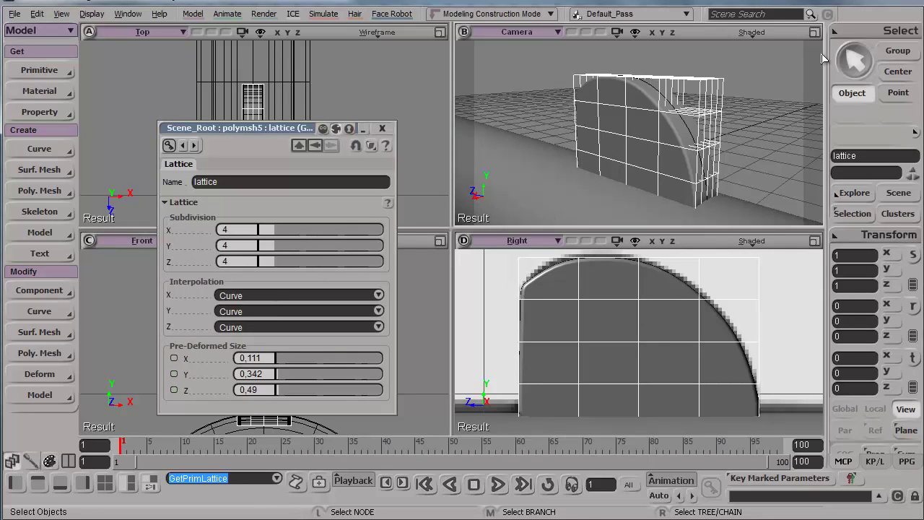
left_click(817, 32)
key("s")
right_click_drag(687, 187, 675, 180)
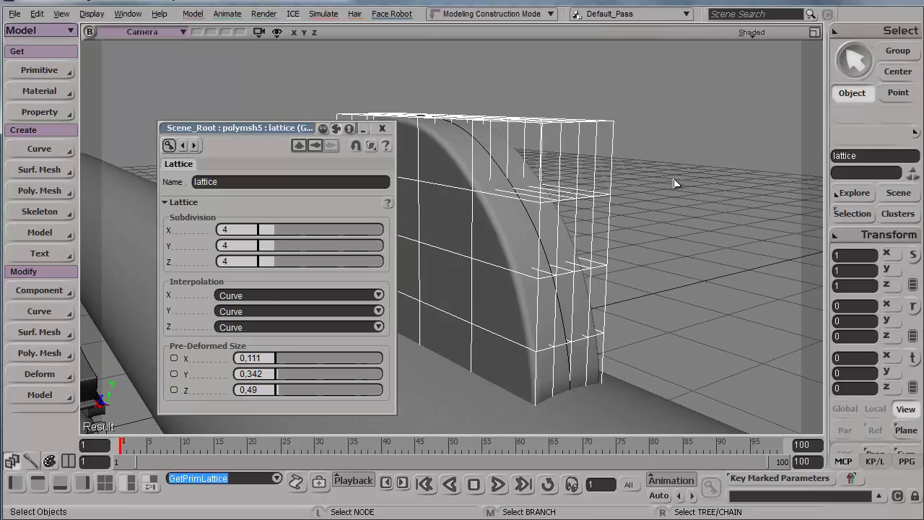
Step: Try to deform the front sight by raising lattice points (0,4,1) and (1,4,1) along Y to about 0,2006
key("t")
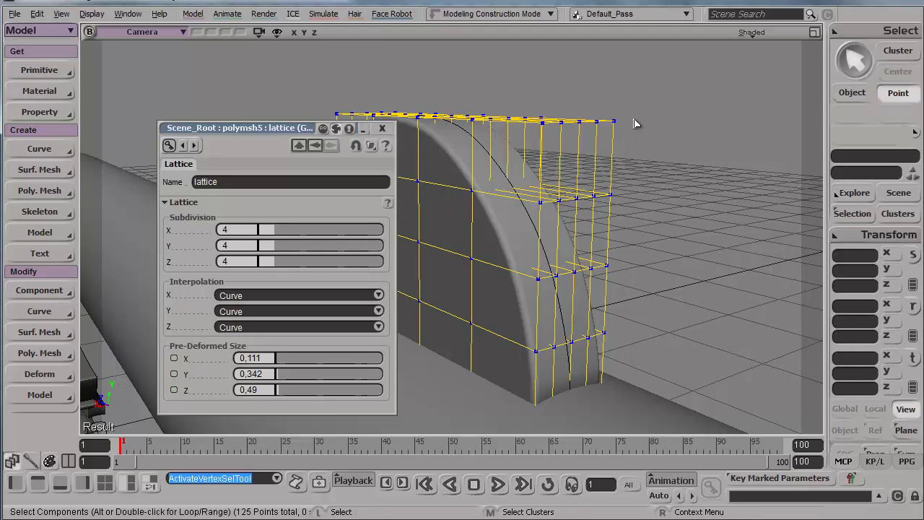
left_click_drag(607, 137, 606, 139)
key("s")
right_click_drag(652, 161, 661, 170)
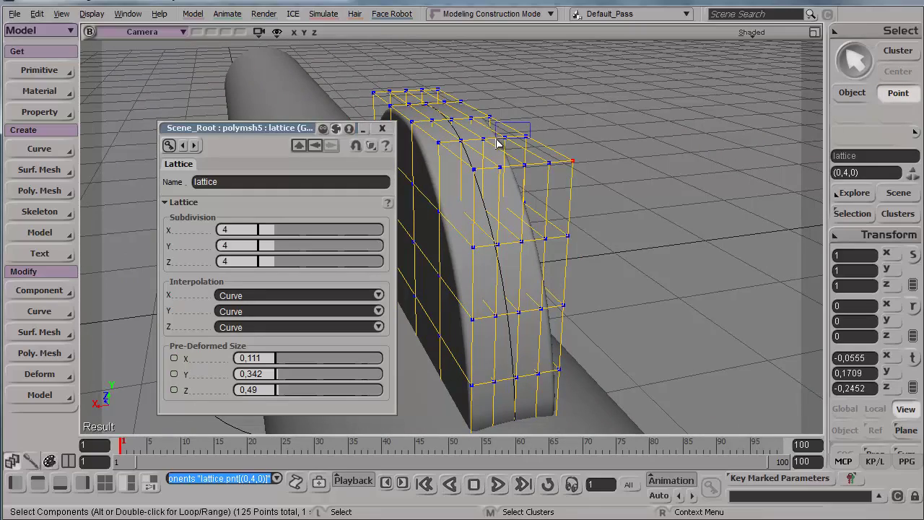
left_click_drag(496, 139, 495, 141)
key("s")
right_click_drag(564, 125, 584, 106)
key("v")
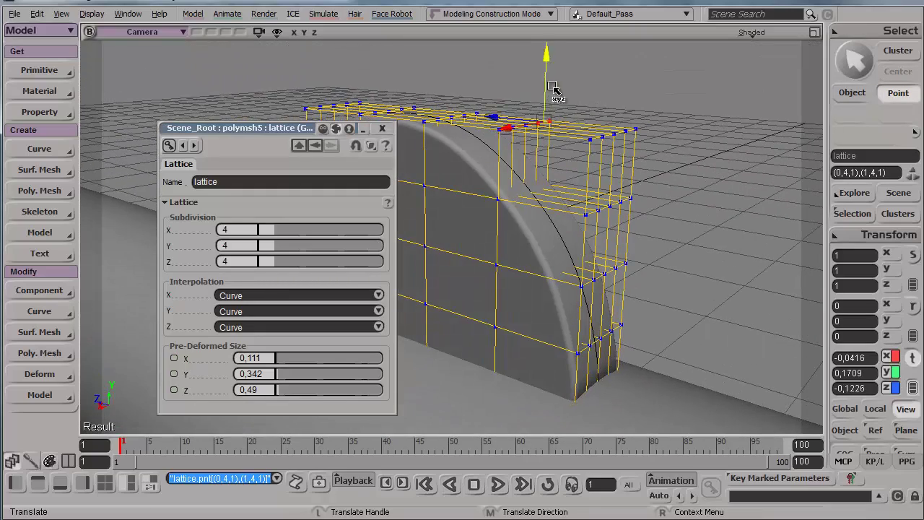
left_click_drag(551, 87, 552, 67)
Step: Try to shift the two raised lattice points sideways along X and inspect the front sight from the side
key("s")
right_click_drag(675, 147, 562, 116)
key("v")
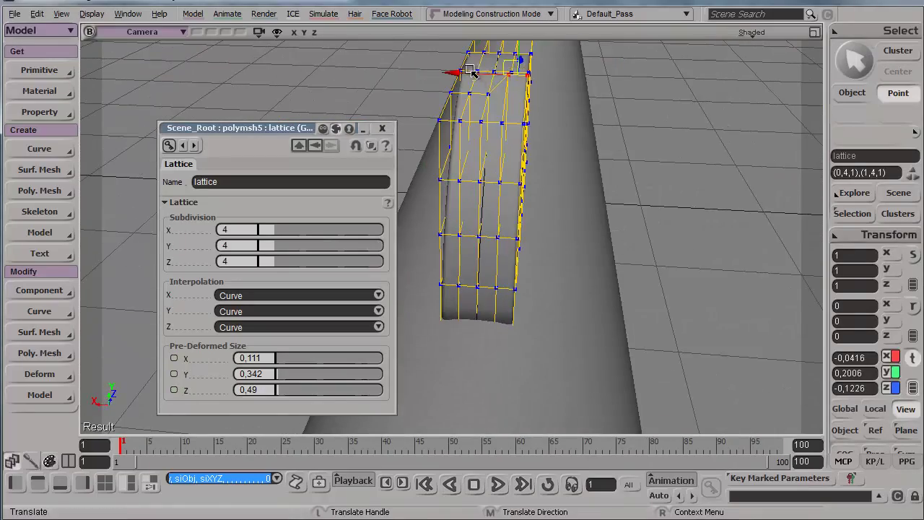
left_click_drag(471, 72, 727, 130)
key("s")
mouse_move(727, 130)
right_mouse_down()
mouse_move(624, 139)
mouse_move(718, 118)
right_mouse_up()
Step: Undo the moves of the two lattice points and return to object selection
key("ctrl+z")
key("space")
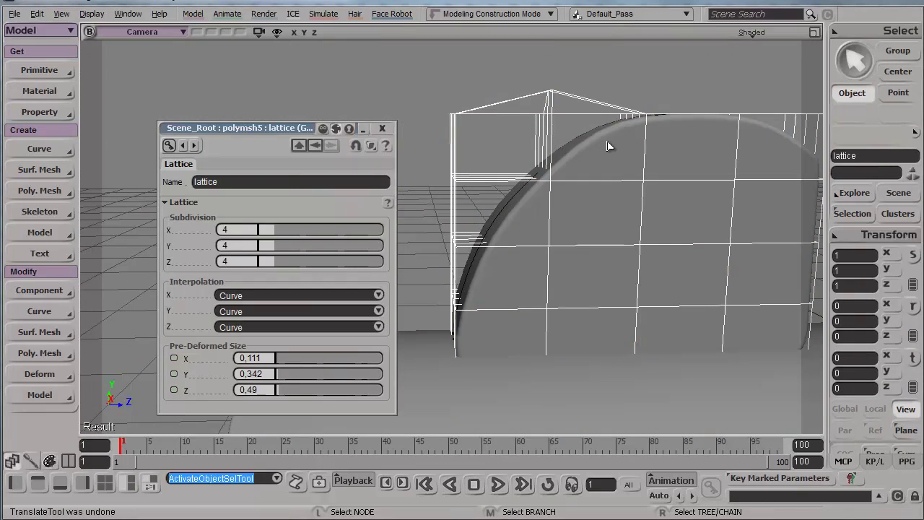
key("t")
key("ctrl+z")
key("space")
Step: Reduce the lattice's subdivision to 1 in X, Y and Z
key("s")
right_click_drag(565, 157, 587, 145)
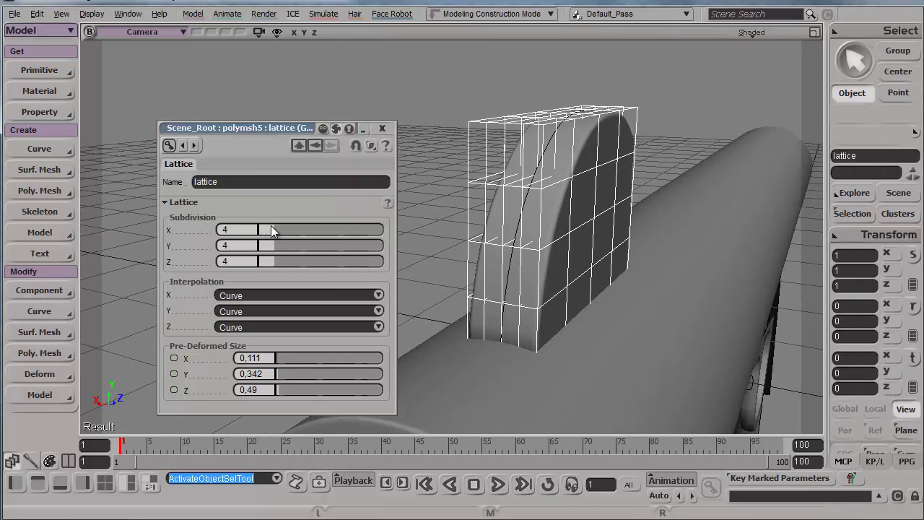
left_click_drag(271, 226, 246, 226)
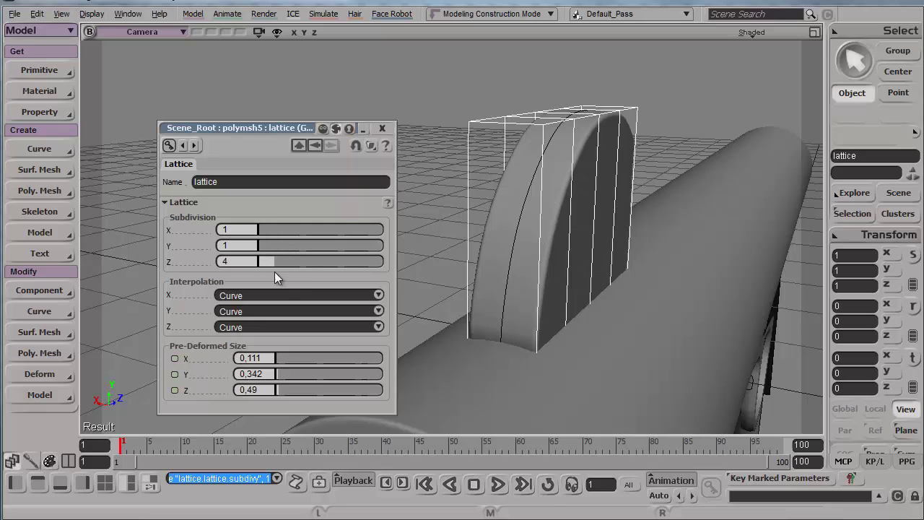
Step: Select the lattice's four top corner points and scale them along X
right_click_drag(556, 198, 467, 96)
key("t")
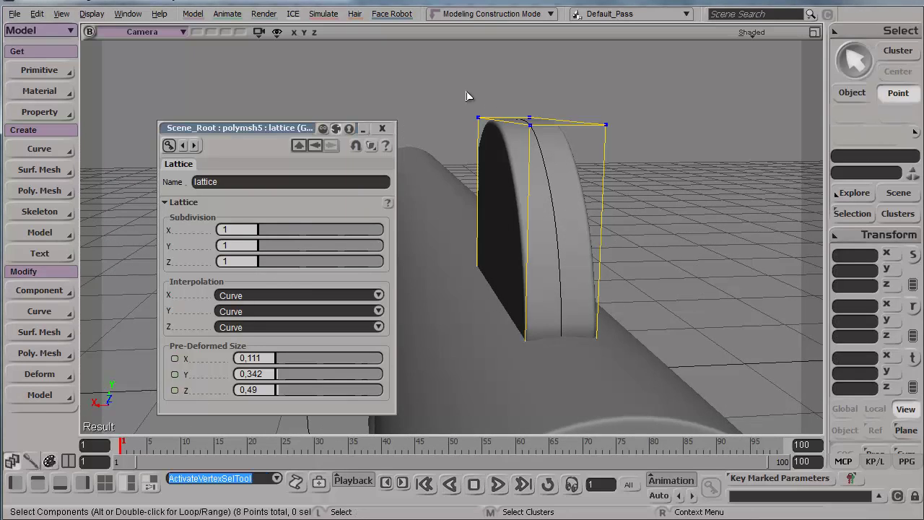
left_click_drag(673, 173, 672, 172)
right_click_drag(672, 172, 605, 159)
key("x")
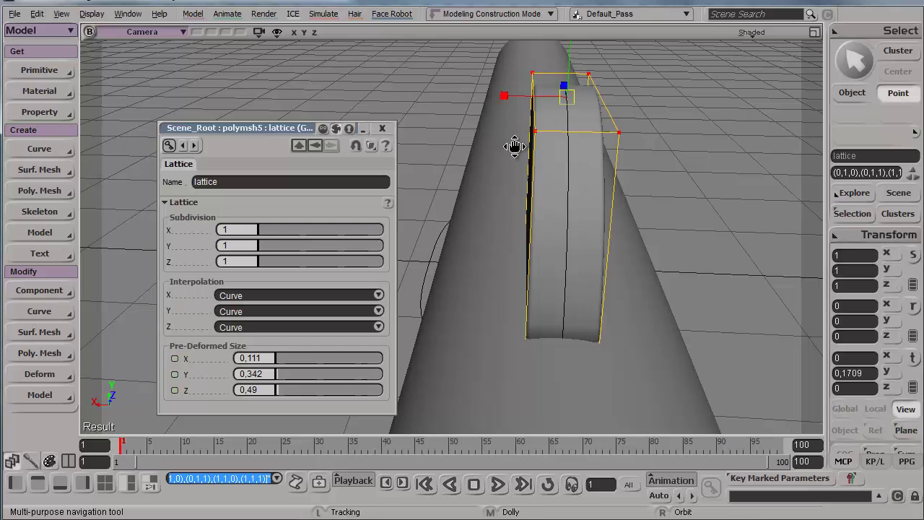
right_click_drag(516, 145, 508, 177)
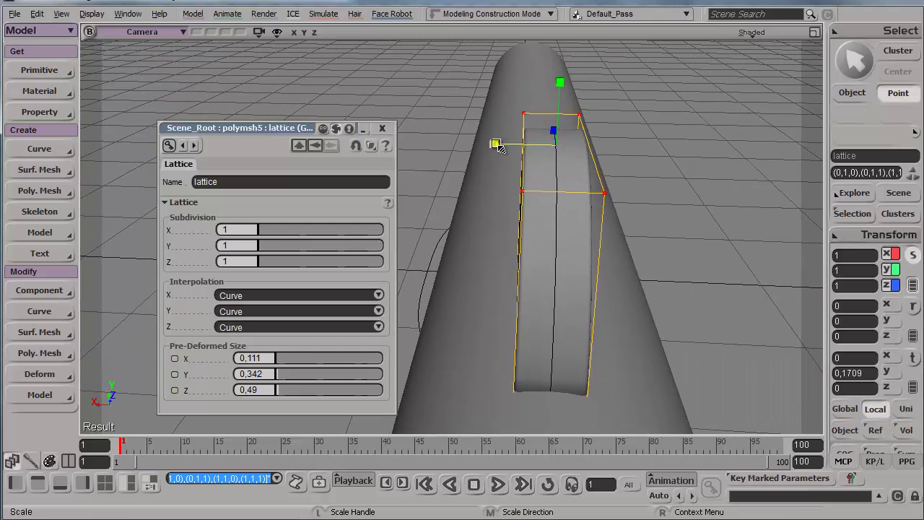